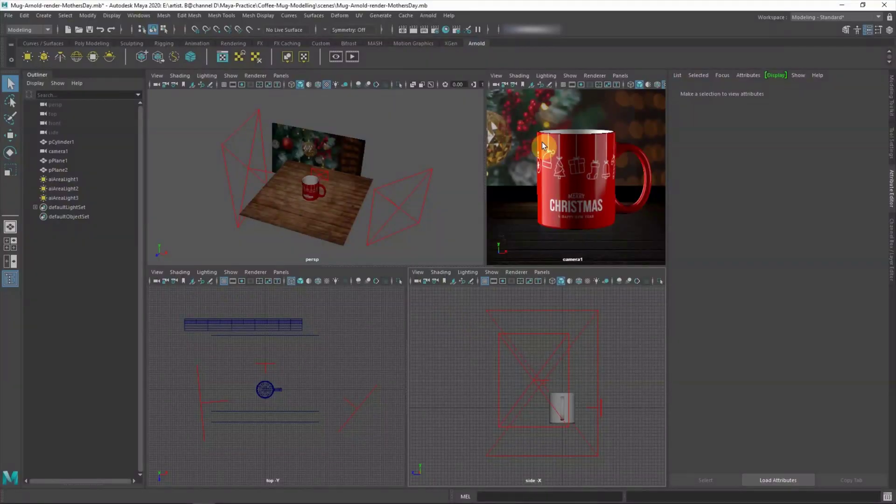
Preview the Christmas mug from camera1 in the Arnold Viewport, then stop the IPR render
{"action": "left_click", "coordinate": [593, 76]}
{"action": "left_click", "coordinate": [597, 91]}
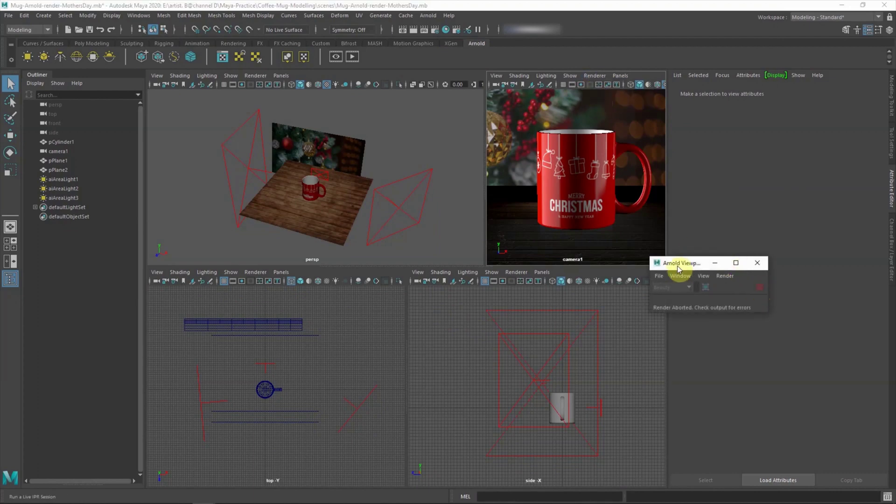
{"action": "mouse_move", "coordinate": [678, 267]}
{"action": "left_mouse_down"}
{"action": "mouse_move", "coordinate": [653, 282]}
{"action": "mouse_move", "coordinate": [582, 280]}
{"action": "left_mouse_up"}
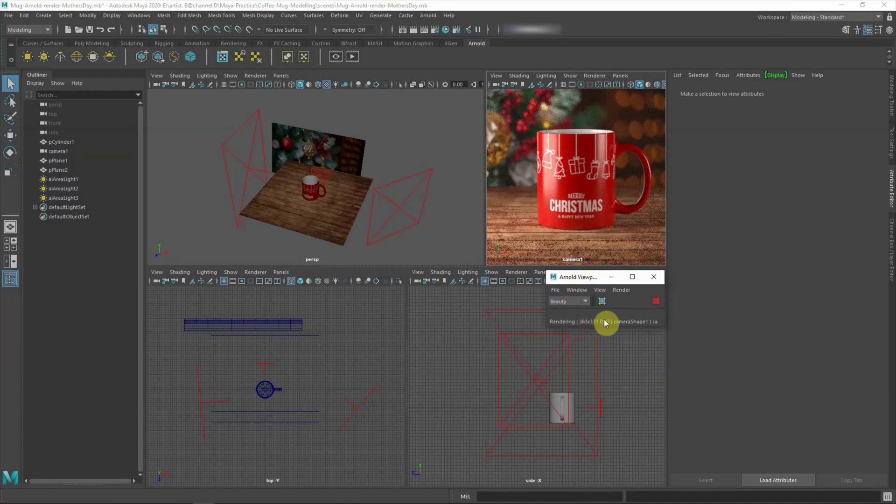
{"action": "left_click", "coordinate": [656, 302]}
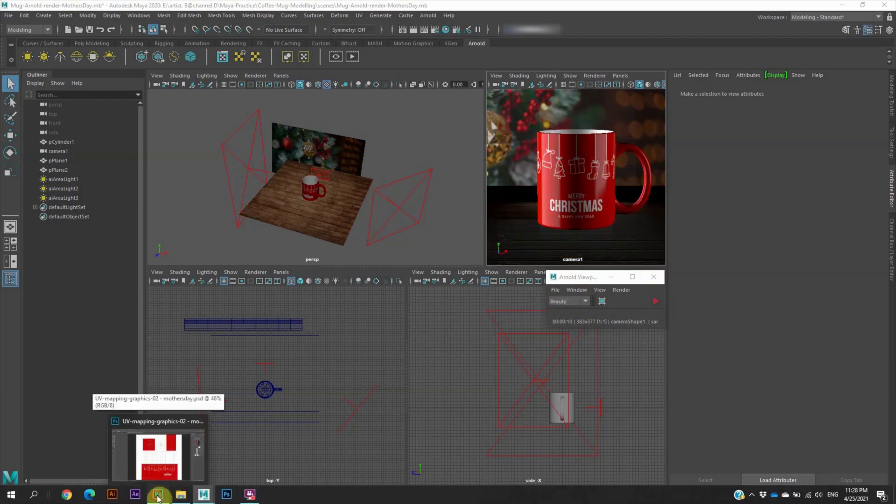
Bring up the mothersday.psd mug texture in Photoshop and hide the UV-snapshot overlay
{"action": "left_click", "coordinate": [158, 495]}
{"action": "left_click", "coordinate": [793, 90]}
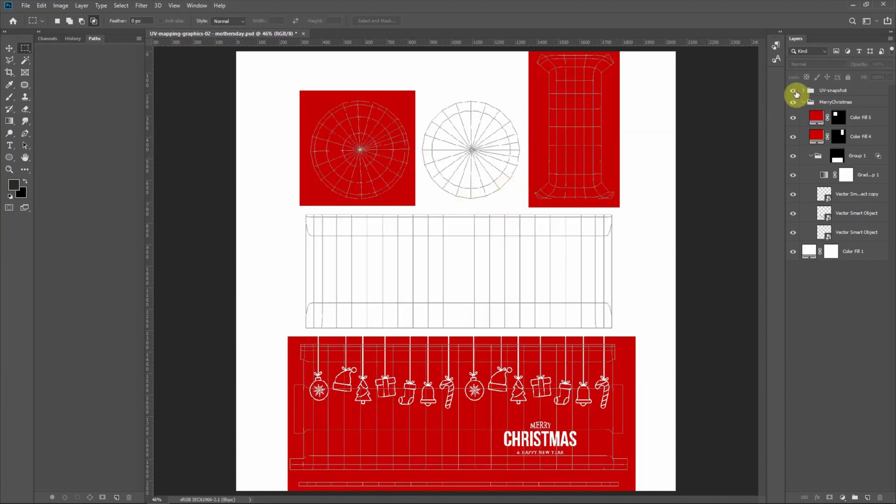
{"action": "left_click", "coordinate": [795, 92]}
Rename Group 1 to 'Graphic Design' and widen the Layers panel to show full names
{"action": "left_click", "coordinate": [811, 157]}
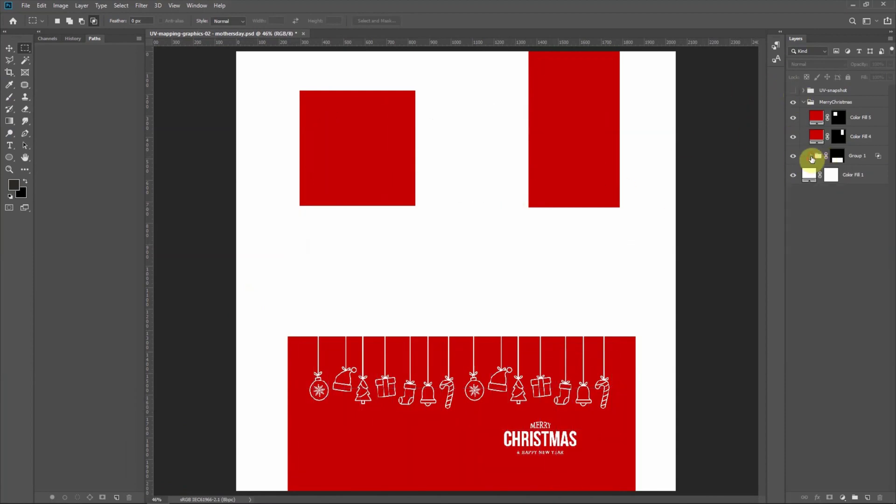
{"action": "double_click", "coordinate": [855, 161]}
{"action": "type", "text": "raphic De"}
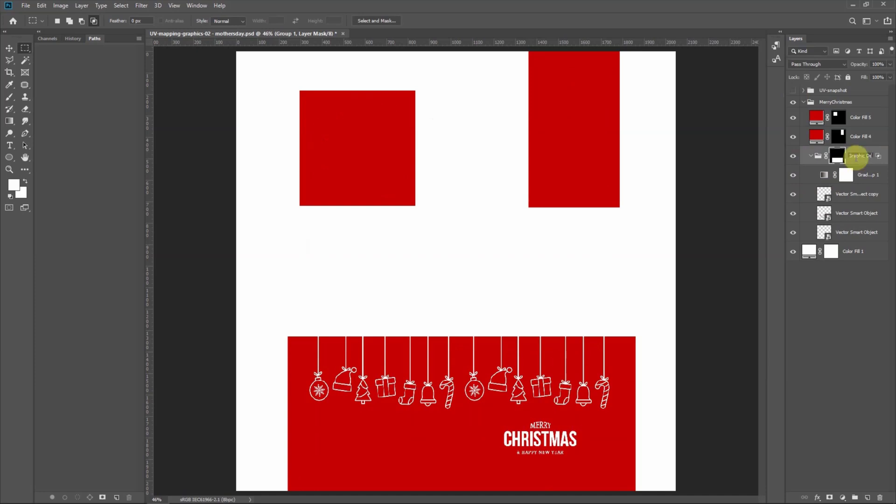
{"action": "type", "text": "sign"}
{"action": "key", "text": "Return"}
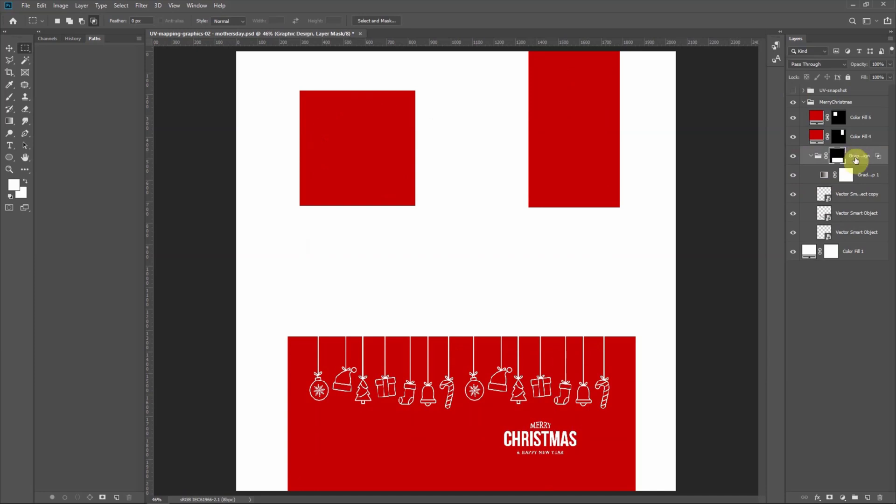
{"action": "left_click_drag", "start_coordinate": [785, 189], "coordinate": [734, 190]}
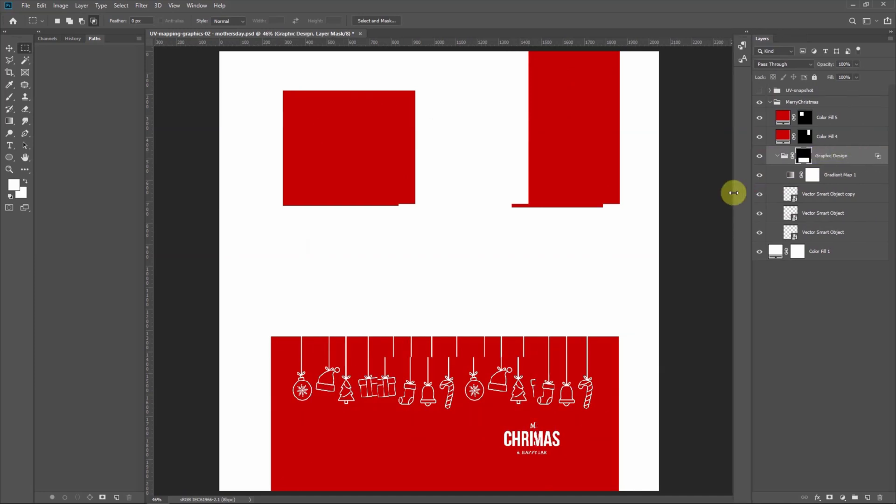
Place the mothersday-icon image on the canvas at about 60% size in the lower right
{"action": "left_click", "coordinate": [181, 494]}
{"action": "left_click_drag", "start_coordinate": [250, 242], "coordinate": [620, 261]}
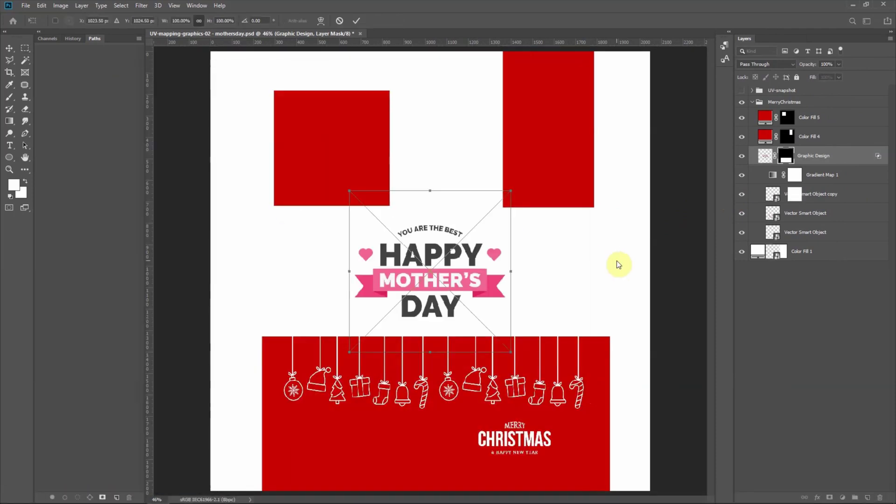
{"action": "left_click_drag", "start_coordinate": [522, 266], "coordinate": [488, 370]}
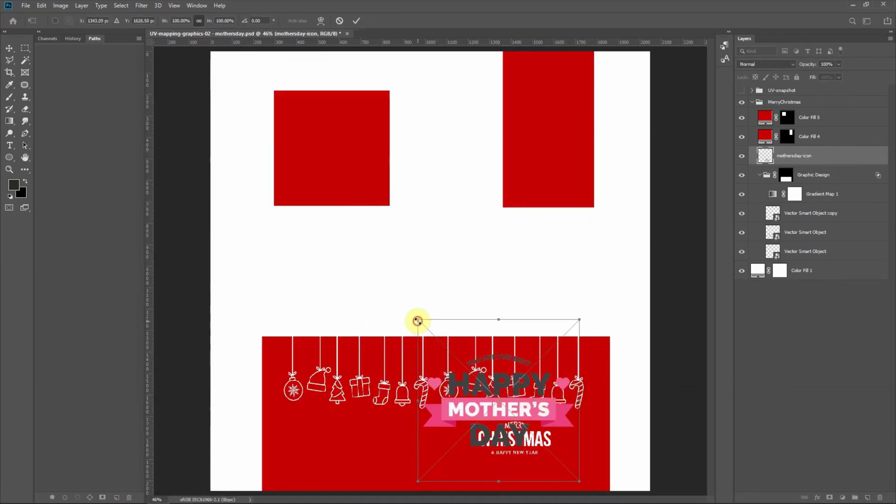
{"action": "left_click_drag", "start_coordinate": [418, 319], "coordinate": [482, 384]}
{"action": "left_click_drag", "start_coordinate": [512, 438], "coordinate": [496, 433]}
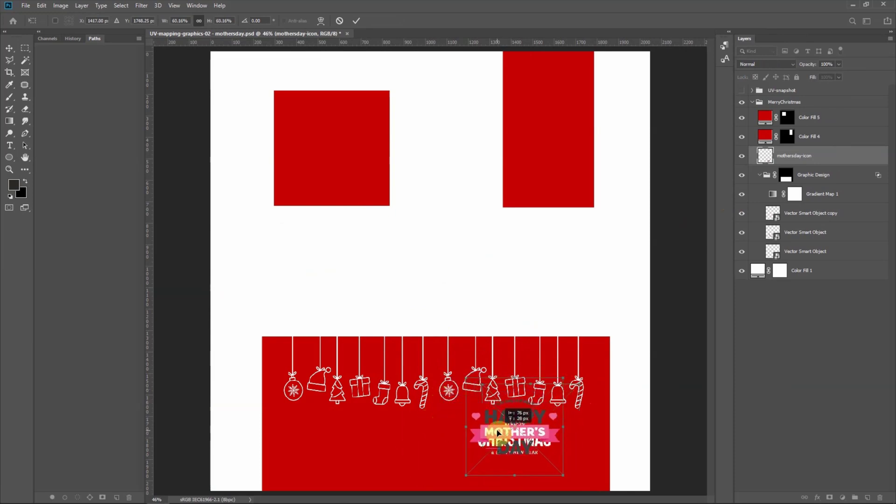
{"action": "key", "text": "Return"}
Hide the Christmas vector layers, put mothersday-icon into Graphic Design, and nudge it up about 28 px
{"action": "left_click_drag", "start_coordinate": [741, 193], "coordinate": [742, 252]}
{"action": "left_click_drag", "start_coordinate": [794, 155], "coordinate": [796, 181]}
{"action": "left_click", "coordinate": [743, 91]}
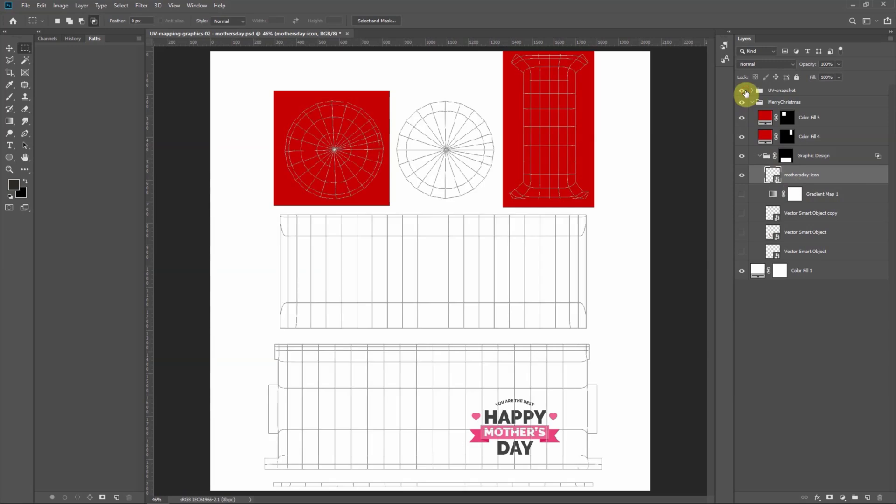
{"action": "key", "text": "ctrl+t"}
{"action": "left_click_drag", "start_coordinate": [534, 417], "coordinate": [537, 401]}
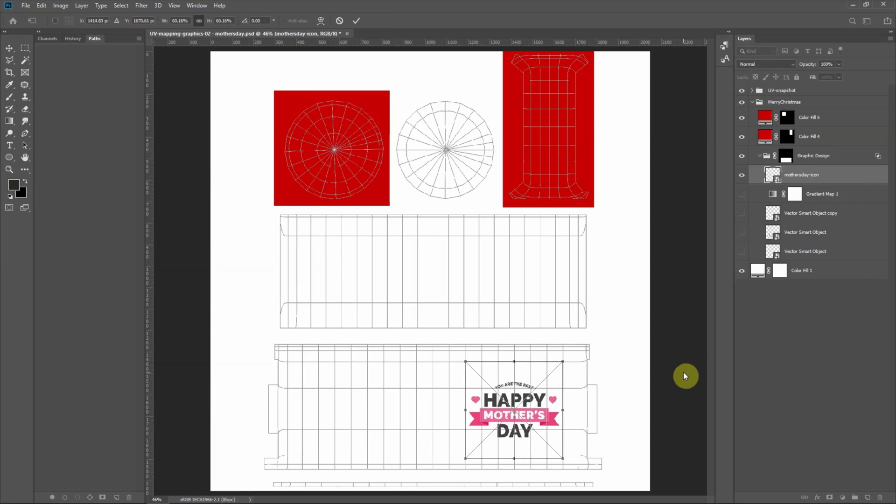
{"action": "key", "text": "Return"}
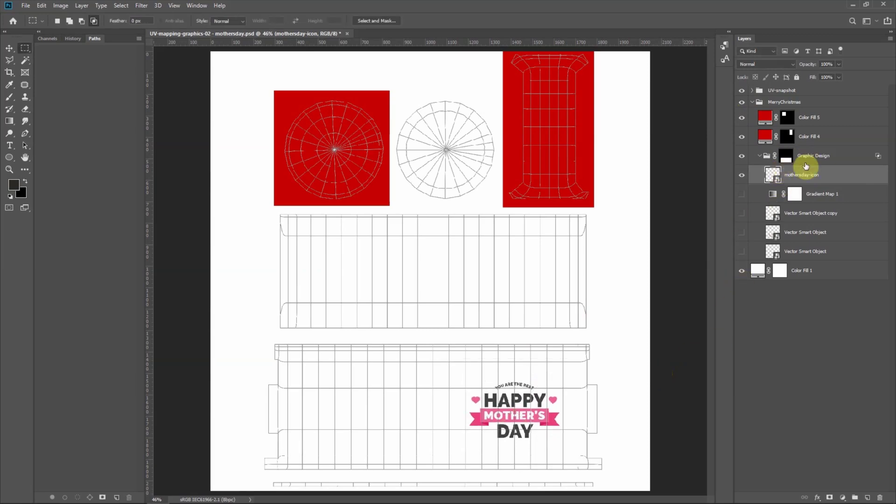
{"action": "left_click", "coordinate": [843, 497]}
Add a pale pink (ffc6c6) Solid Color fill layer beneath the mothersday-icon layer
{"action": "left_click", "coordinate": [839, 331]}
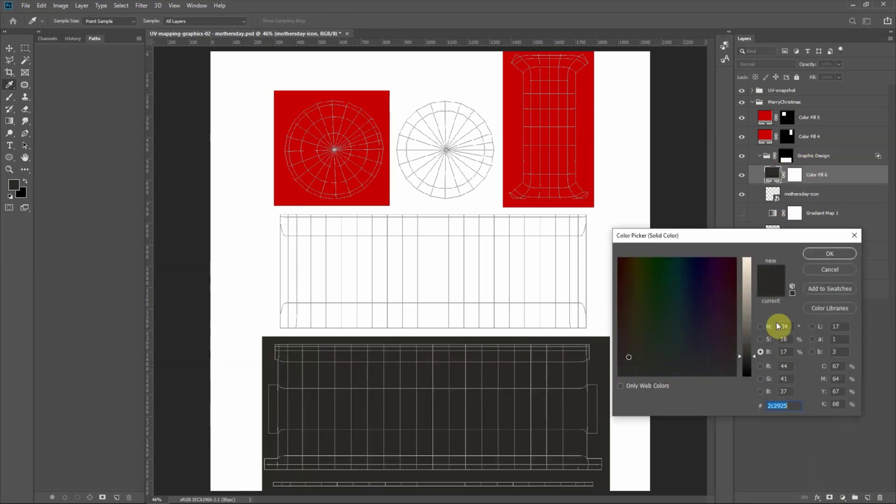
{"action": "type", "text": "ffeed6"}
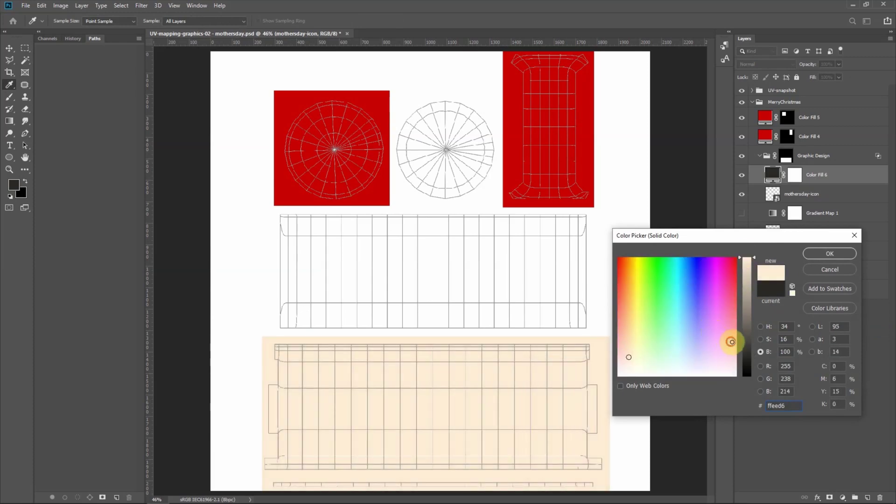
{"action": "left_click", "coordinate": [737, 351]}
{"action": "left_click", "coordinate": [825, 253]}
{"action": "left_click_drag", "start_coordinate": [820, 173], "coordinate": [832, 206]}
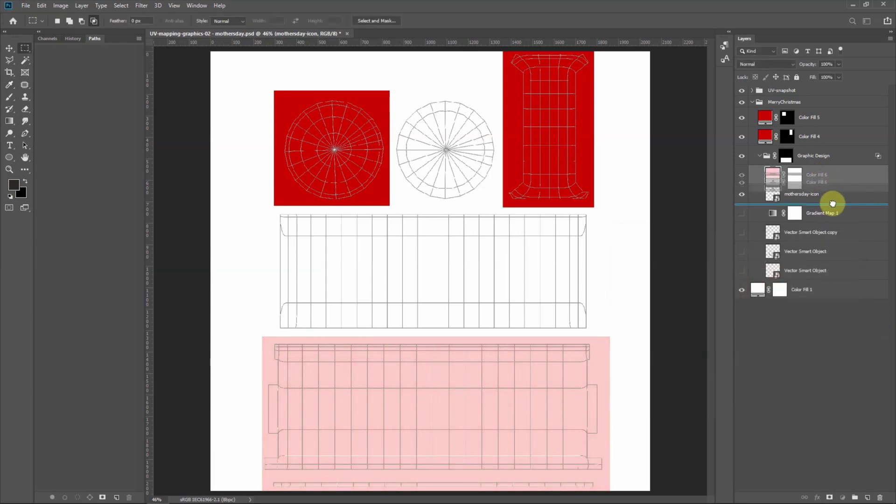
{"action": "double_click", "coordinate": [772, 192]}
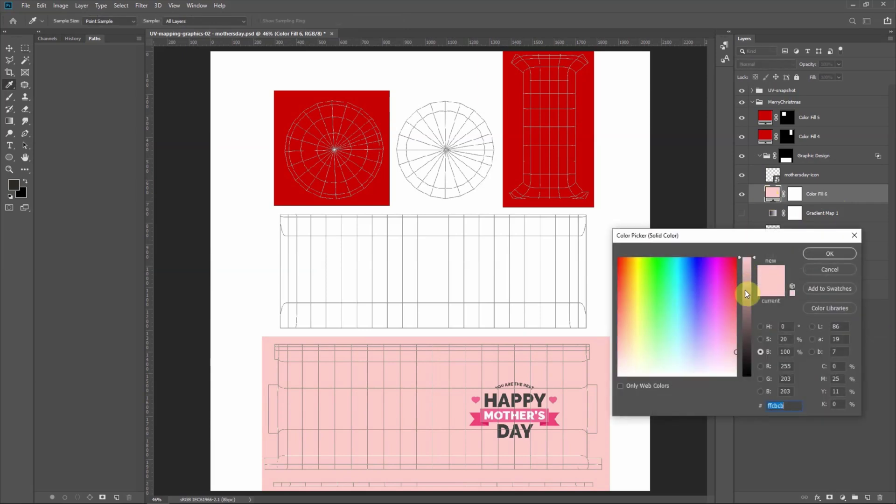
{"action": "left_click_drag", "start_coordinate": [728, 356], "coordinate": [736, 350]}
{"action": "left_click", "coordinate": [824, 255]}
Eyedrop the same pink into Color Fill 4 and Color Fill 5, then hide the UV-snapshot overlay
{"action": "left_click", "coordinate": [765, 137]}
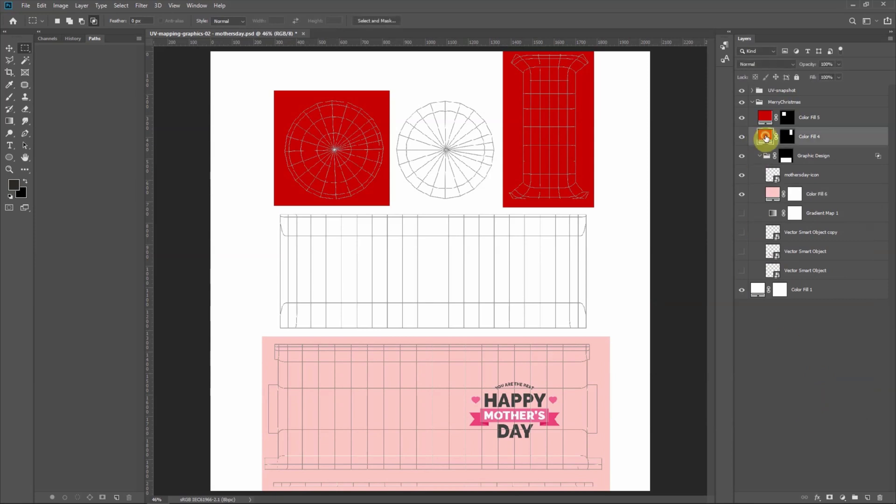
{"action": "double_click", "coordinate": [765, 137]}
{"action": "left_click", "coordinate": [600, 342]}
{"action": "left_click", "coordinate": [820, 252]}
{"action": "left_click_drag", "start_coordinate": [764, 152], "coordinate": [750, 133]}
{"action": "double_click", "coordinate": [765, 117]}
{"action": "left_click", "coordinate": [610, 352]}
{"action": "left_click", "coordinate": [824, 252]}
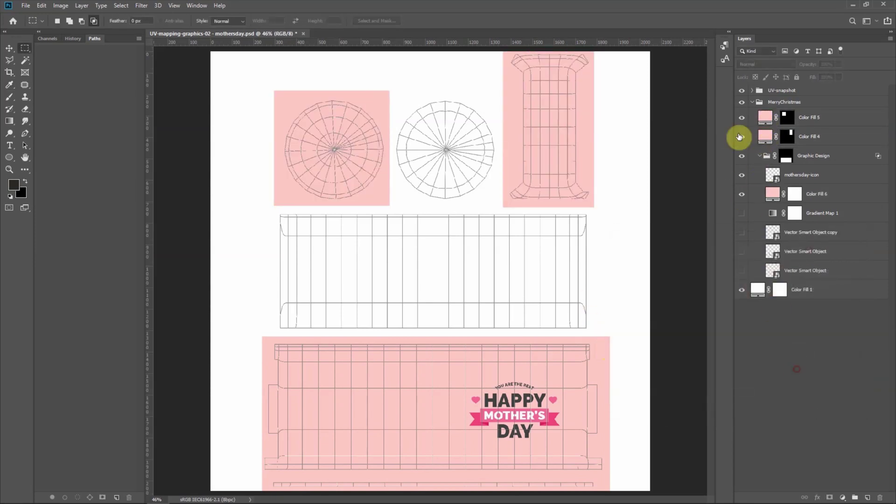
{"action": "left_click", "coordinate": [741, 90]}
{"action": "left_click", "coordinate": [26, 5]}
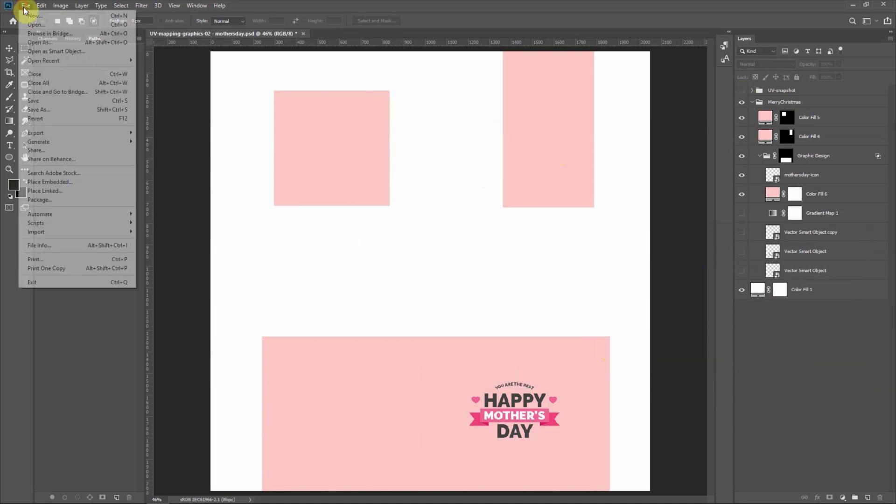
Save the PSD, then save a quality-12 JPEG copy named UV-mapping-graphics-02 - mothersday
{"action": "left_click", "coordinate": [49, 96]}
{"action": "left_click", "coordinate": [26, 7]}
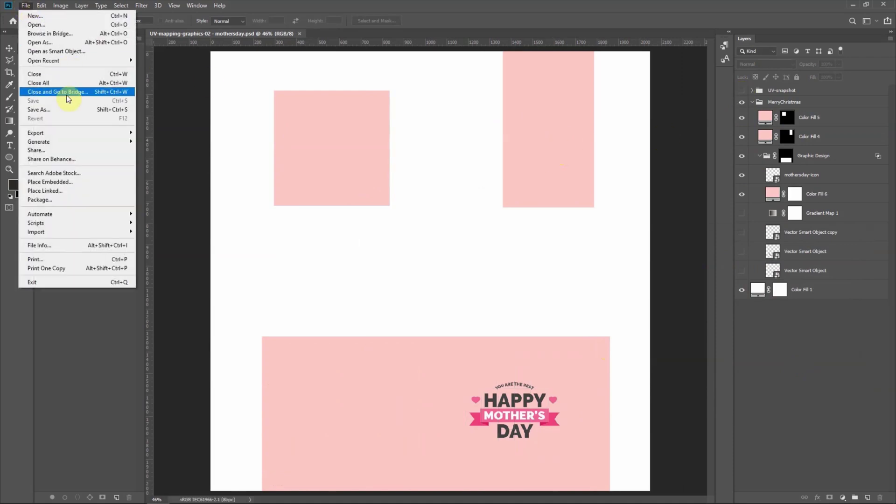
{"action": "left_click", "coordinate": [69, 108]}
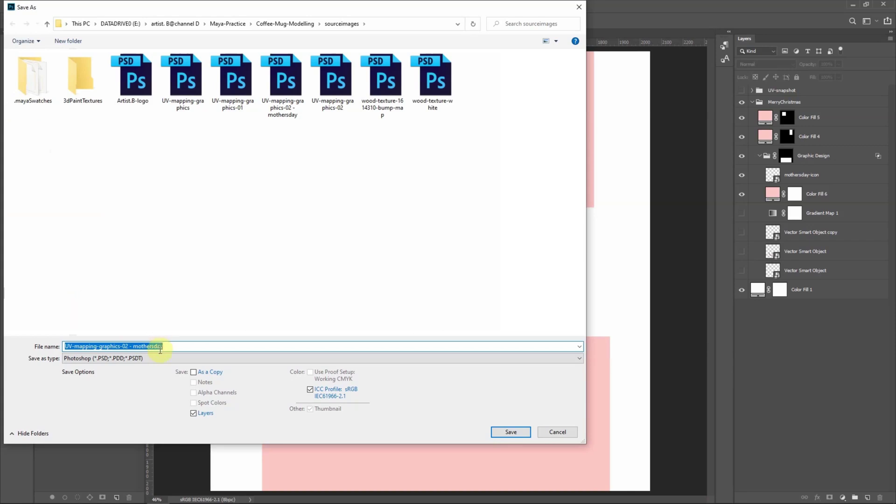
{"action": "left_click", "coordinate": [153, 359]}
{"action": "left_click", "coordinate": [74, 266]}
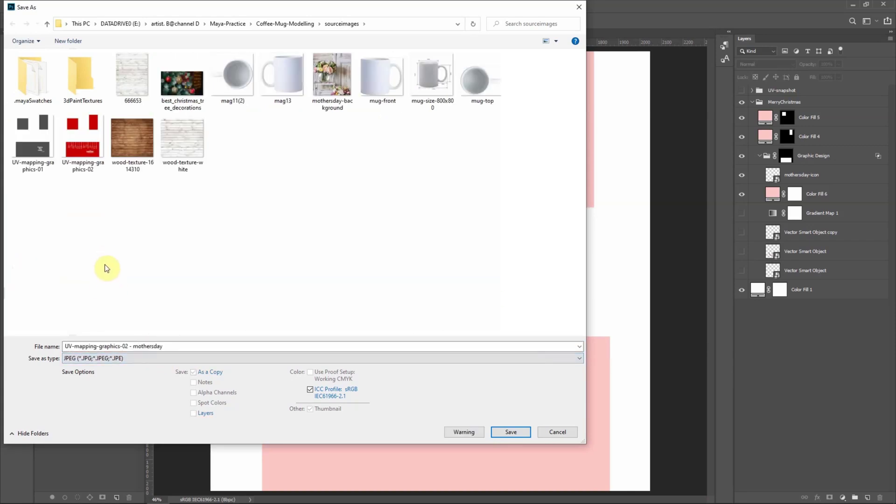
{"action": "left_click", "coordinate": [137, 347]}
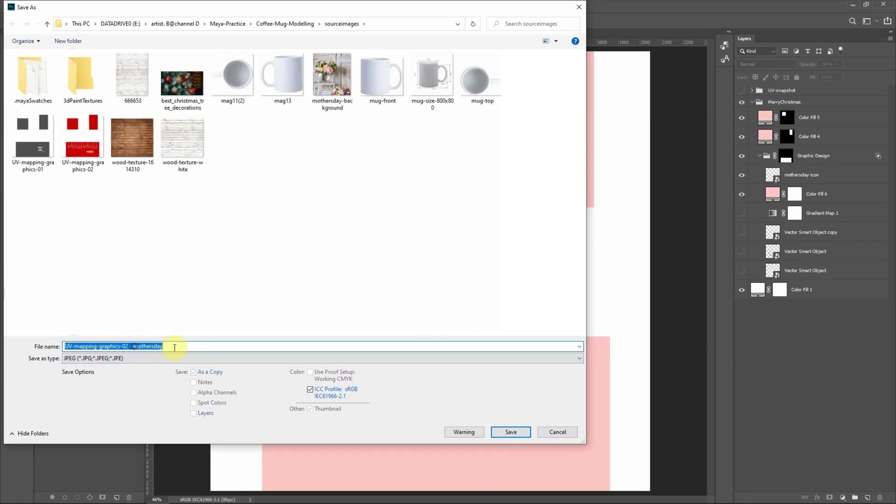
{"action": "key", "text": "Return"}
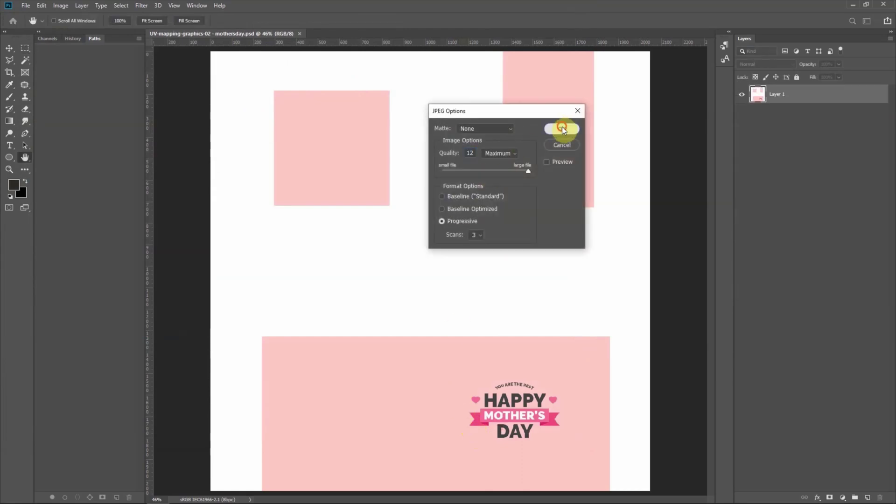
{"action": "left_click", "coordinate": [562, 128]}
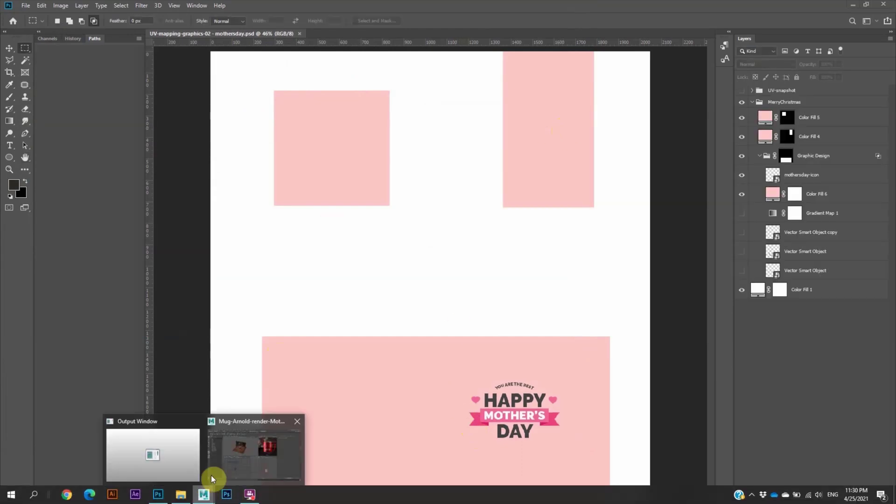
{"action": "left_click", "coordinate": [256, 450]}
Load UV-mapping-graphics-02 - mothersday.jpg into the mug's file5 texture node
{"action": "left_click", "coordinate": [586, 148]}
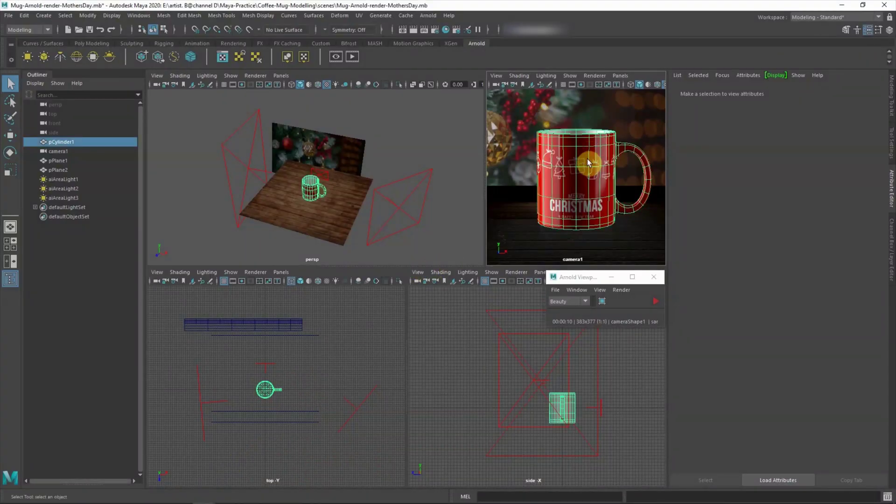
{"action": "left_click", "coordinate": [786, 94]}
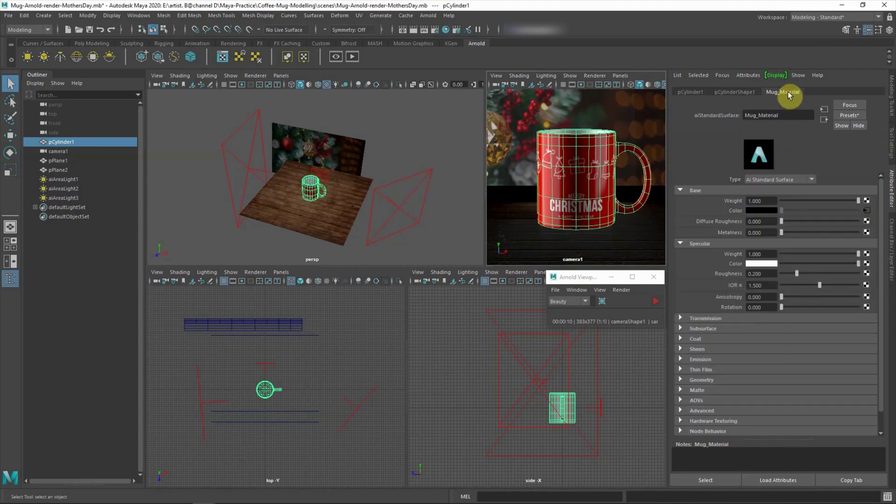
{"action": "left_click", "coordinate": [866, 211]}
{"action": "left_click", "coordinate": [872, 220]}
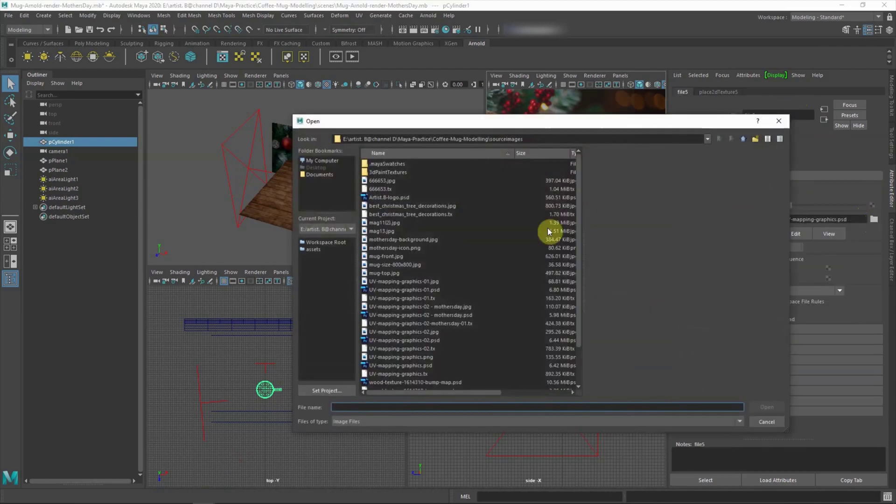
{"action": "left_click", "coordinate": [460, 307]}
{"action": "left_click", "coordinate": [768, 406]}
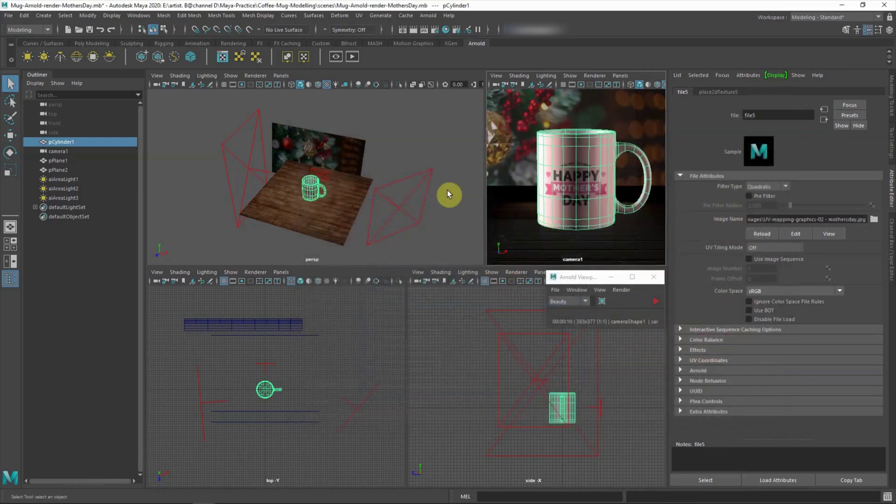
Start an Arnold IPR render of the pink mug and select the first area light
{"action": "left_click", "coordinate": [447, 189]}
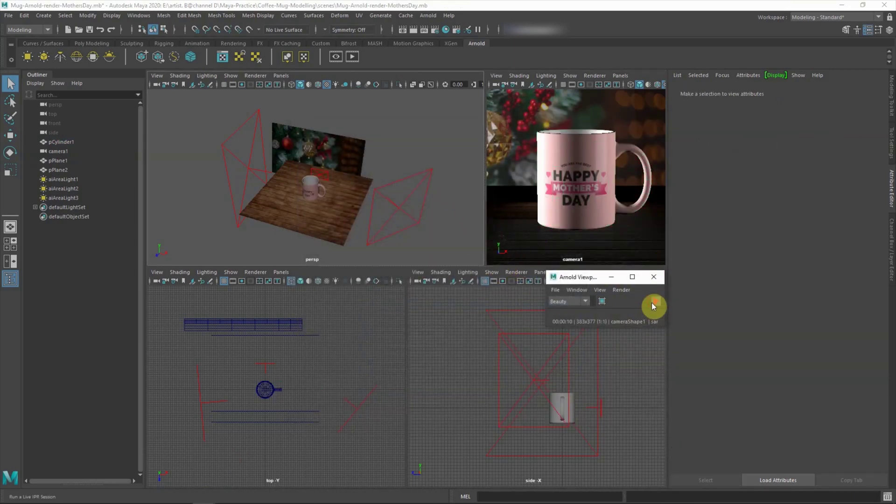
{"action": "left_click", "coordinate": [651, 302]}
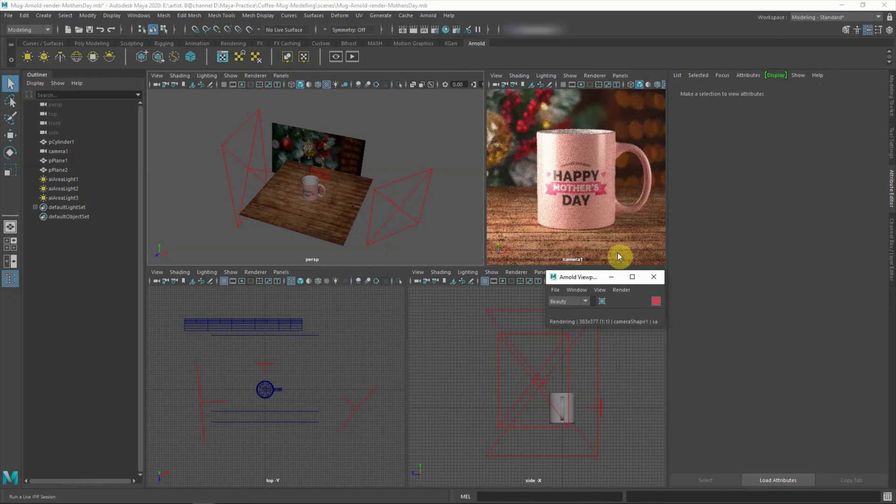
{"action": "left_click", "coordinate": [275, 138]}
{"action": "left_click", "coordinate": [317, 175]}
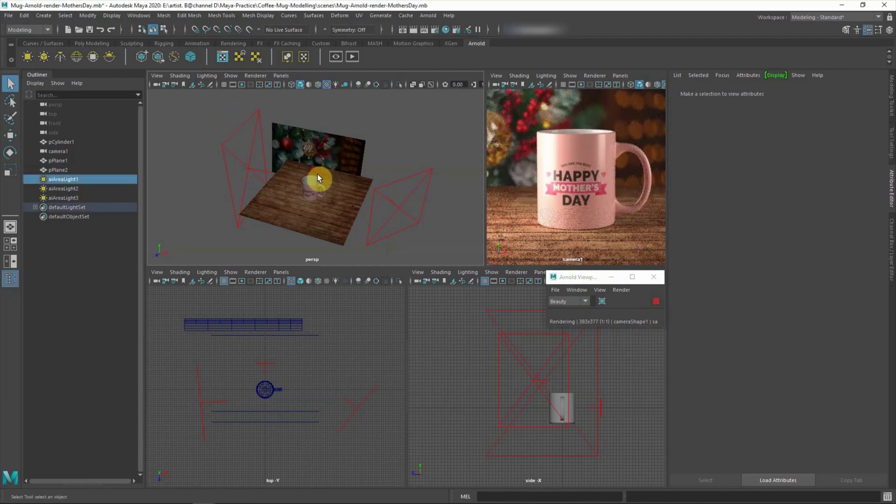
Set aiAreaLight1's exposure to 9.5 instead of 10 and stop the Arnold preview render
{"action": "left_click", "coordinate": [757, 210]}
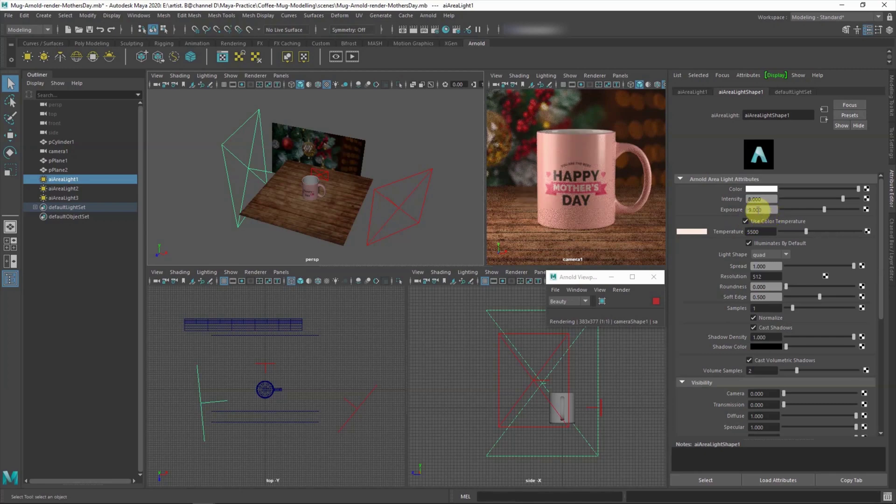
{"action": "double_click", "coordinate": [755, 210]}
{"action": "type", "text": "9.500"}
{"action": "key", "text": "Return"}
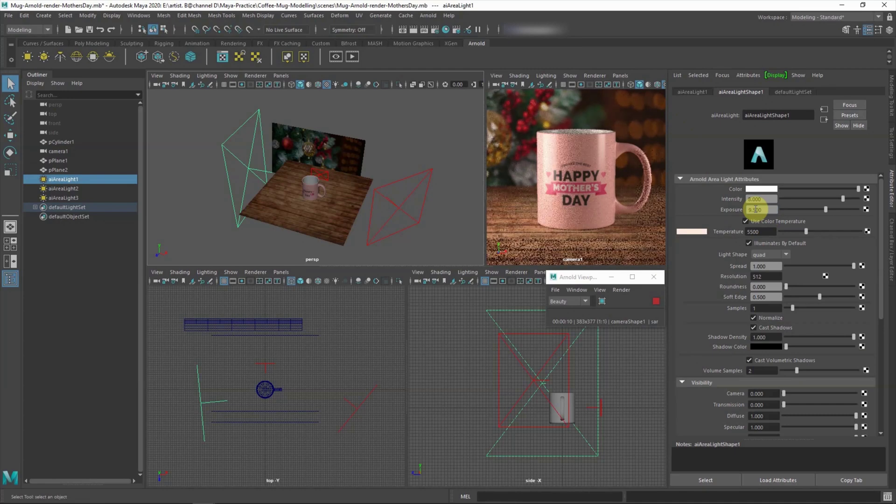
{"action": "left_click", "coordinate": [654, 301]}
{"action": "left_click", "coordinate": [641, 352]}
{"action": "left_click", "coordinate": [511, 222]}
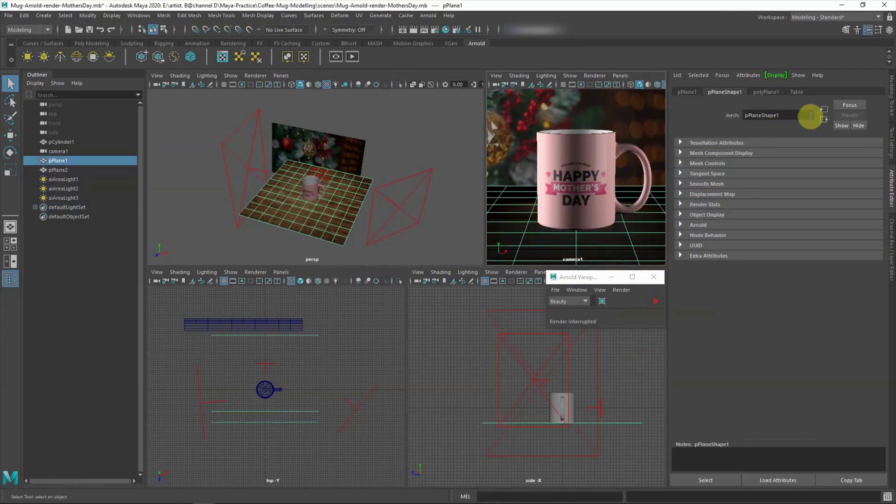
Load wood-texture-white.jpg into the floor plane's file6 texture, replacing wood-texture-1614310.jpg
{"action": "left_click", "coordinate": [795, 94]}
{"action": "left_click", "coordinate": [865, 211]}
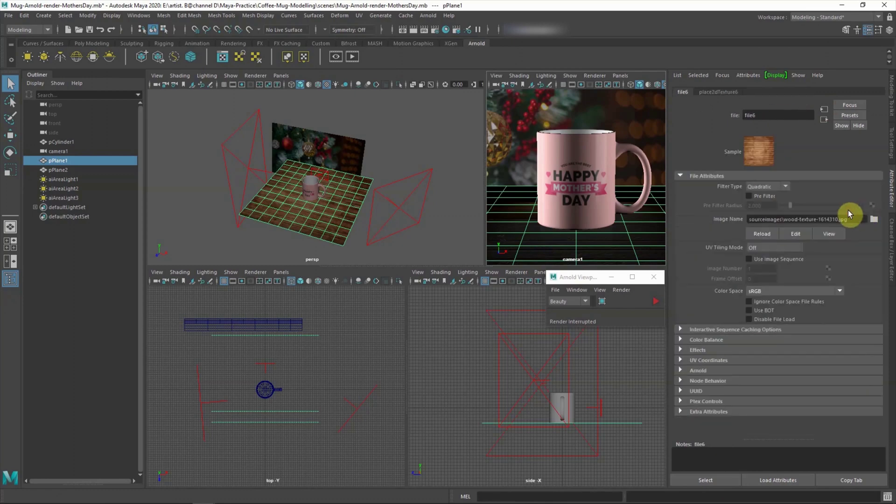
{"action": "left_click", "coordinate": [874, 219]}
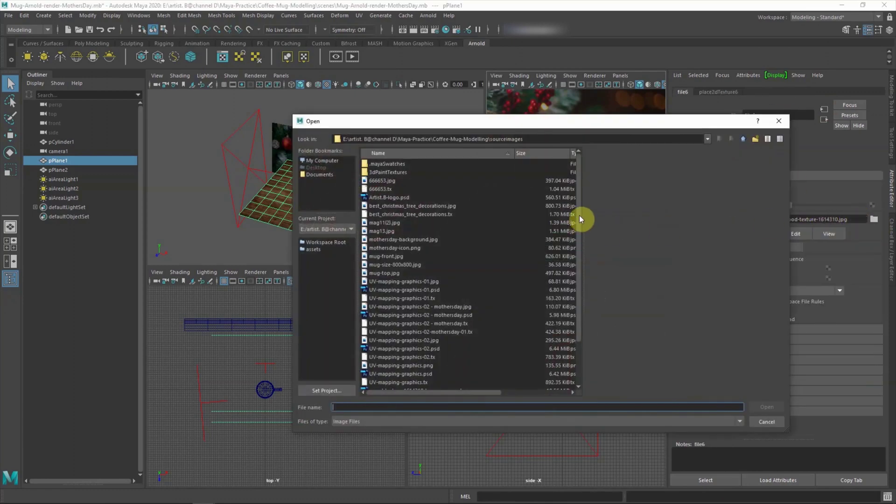
{"action": "left_click_drag", "start_coordinate": [578, 301], "coordinate": [581, 338]}
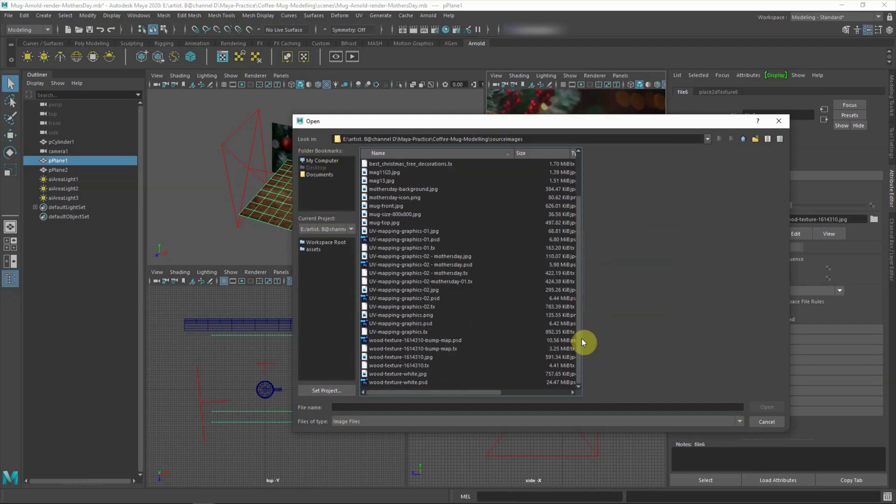
{"action": "left_click", "coordinate": [411, 373]}
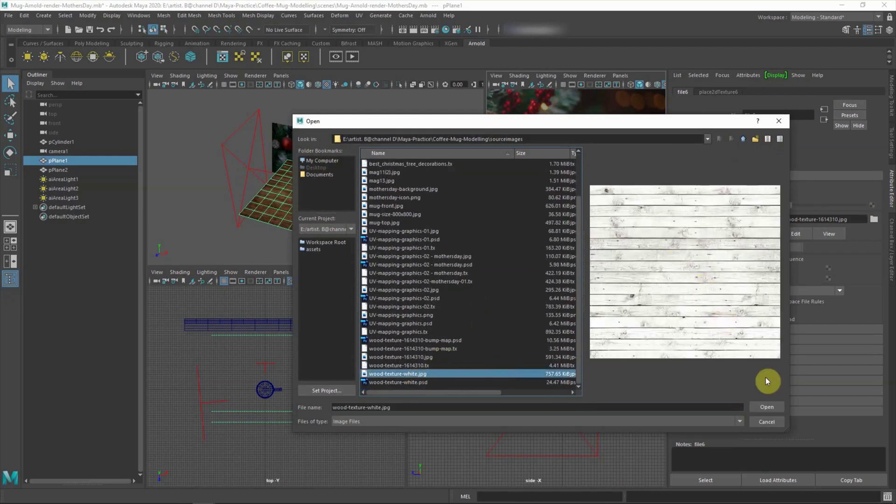
{"action": "left_click", "coordinate": [766, 406]}
{"action": "left_click", "coordinate": [459, 224]}
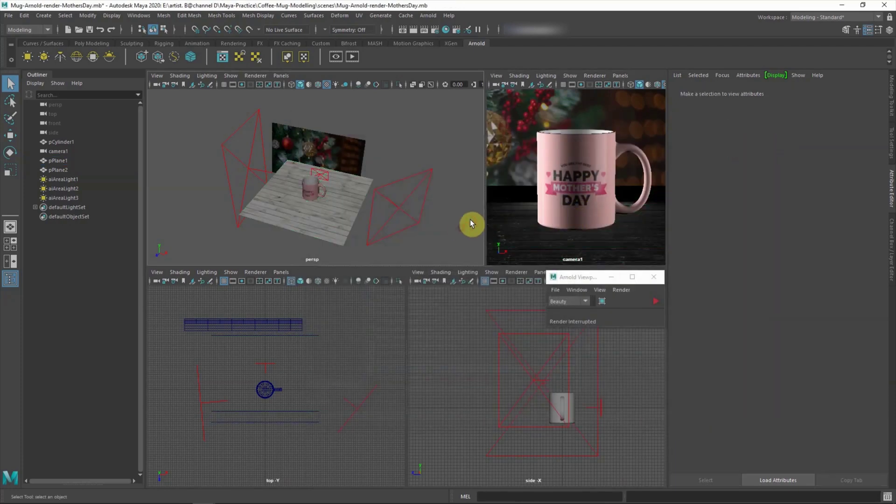
{"action": "left_click", "coordinate": [655, 256]}
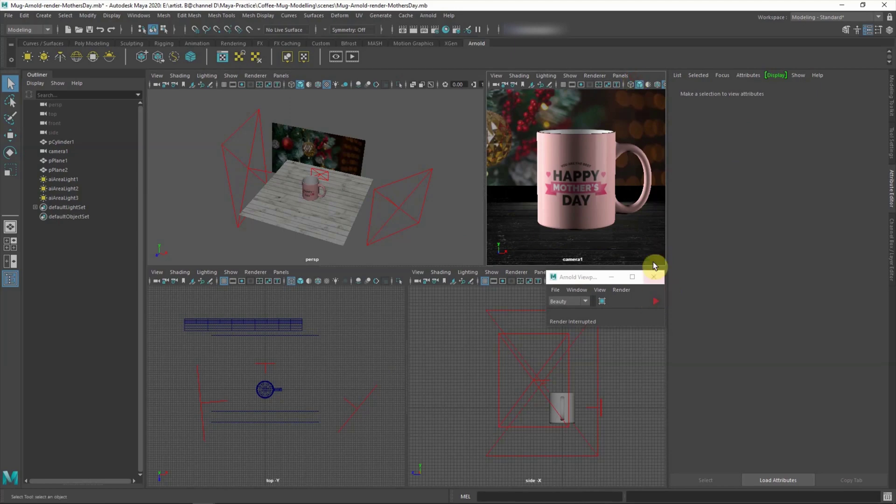
Load mothersday-background.jpg into the backdrop plane pPlane2's file8 texture node
{"action": "left_click", "coordinate": [647, 124]}
{"action": "left_click", "coordinate": [867, 211]}
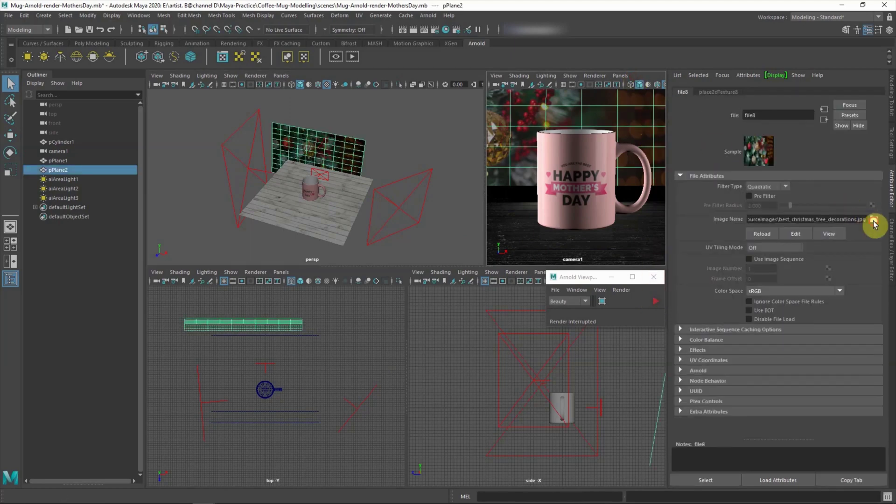
{"action": "left_click", "coordinate": [874, 218]}
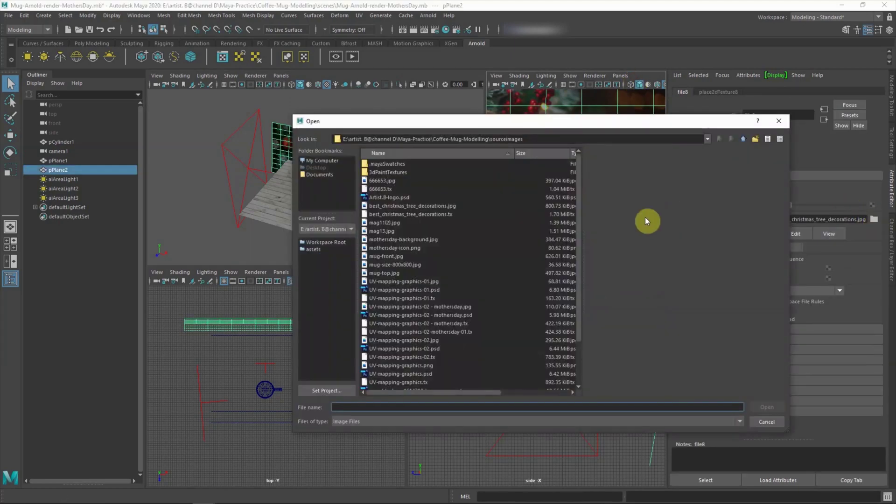
{"action": "left_click", "coordinate": [466, 307]}
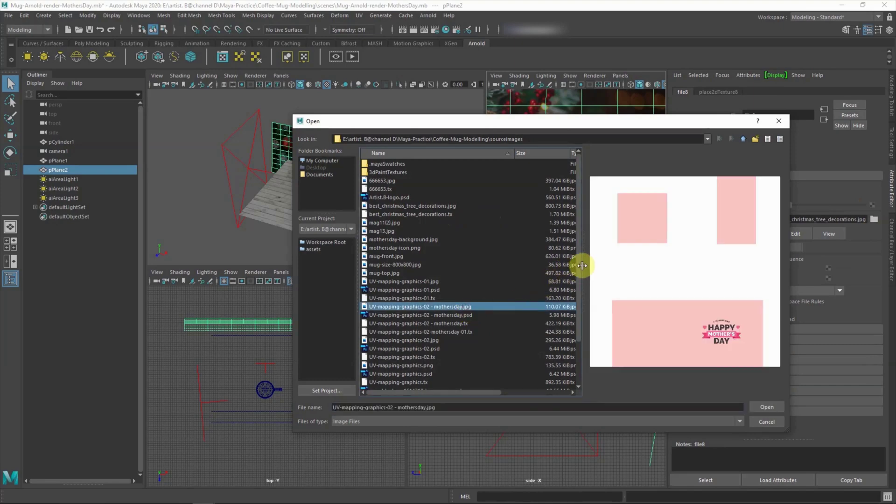
{"action": "scroll", "coordinate": [578, 283], "scroll_direction": "down", "scroll_amount": 1}
{"action": "scroll", "coordinate": [578, 298], "scroll_direction": "down", "scroll_amount": 1}
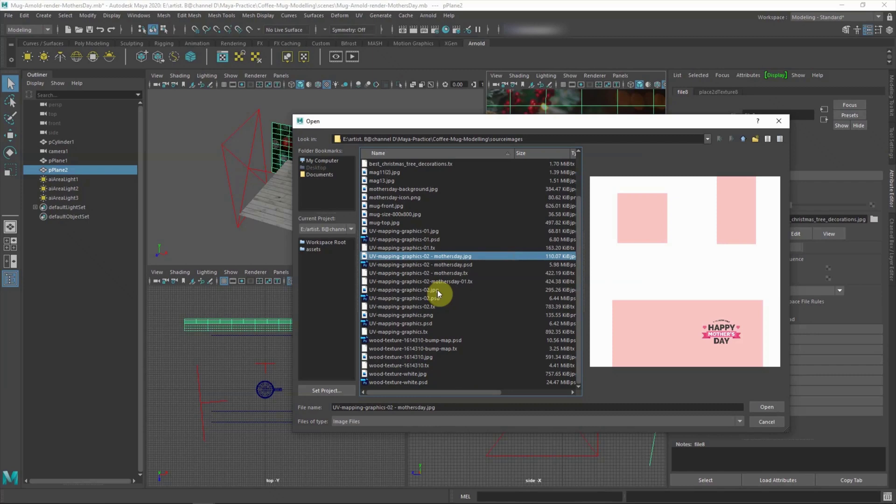
{"action": "left_click", "coordinate": [405, 189]}
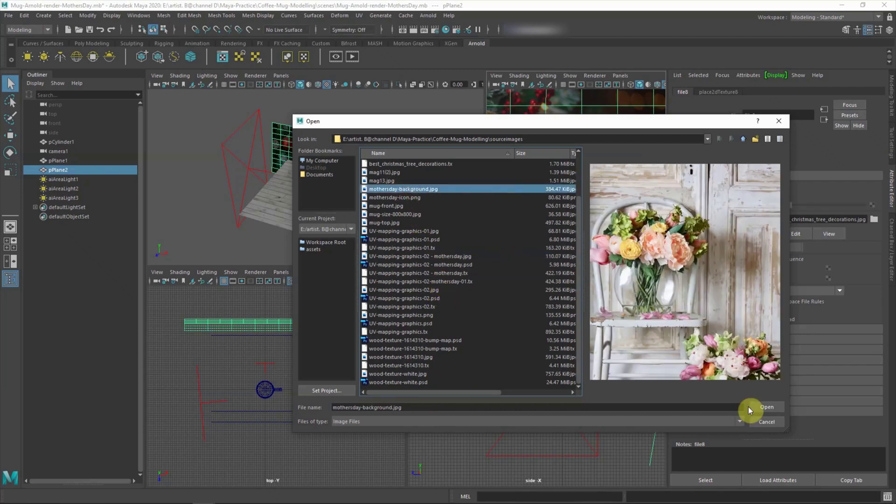
{"action": "left_click", "coordinate": [766, 407]}
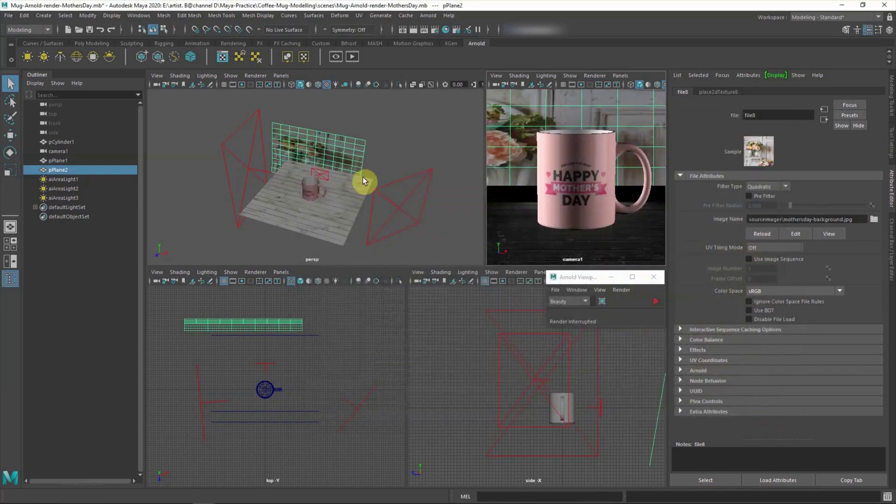
Scale the backdrop plane down and move it up and left behind the mug
{"action": "key", "text": "r"}
{"action": "left_click_drag", "start_coordinate": [363, 181], "coordinate": [341, 162]}
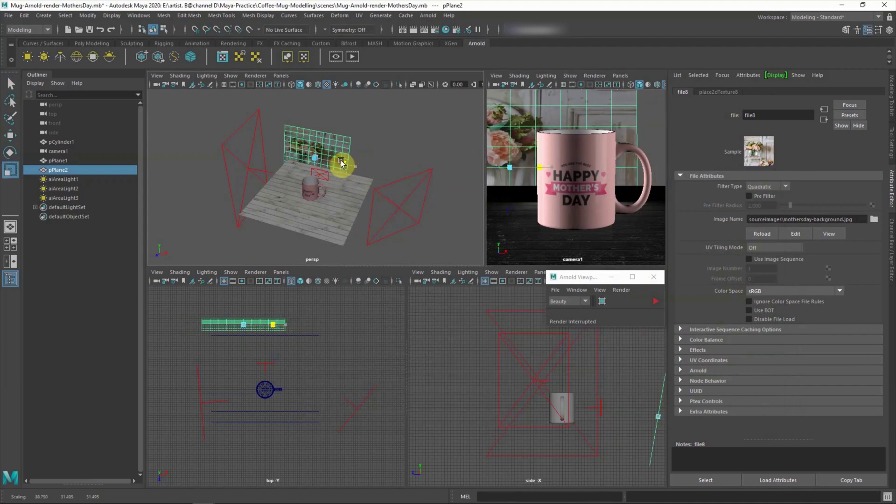
{"action": "key", "text": "w"}
{"action": "mouse_move", "coordinate": [559, 173]}
{"action": "left_mouse_down"}
{"action": "mouse_move", "coordinate": [540, 118]}
{"action": "mouse_move", "coordinate": [546, 108]}
{"action": "left_mouse_up"}
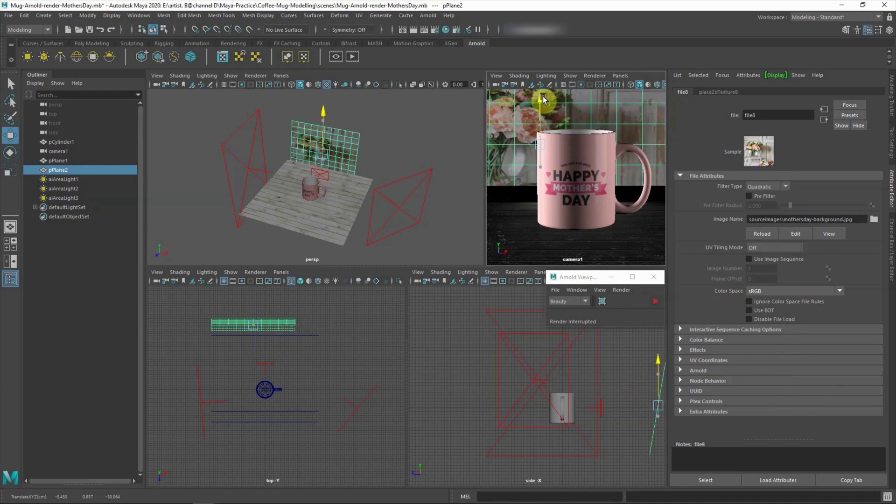
Narrow the backdrop horizontally, raise it further, and restart the Arnold preview render
{"action": "key", "text": "r"}
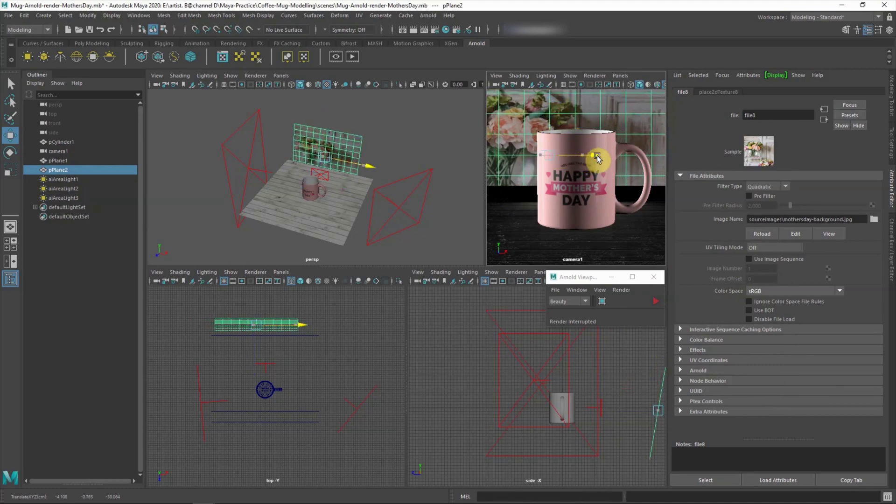
{"action": "left_click_drag", "start_coordinate": [586, 164], "coordinate": [588, 157]}
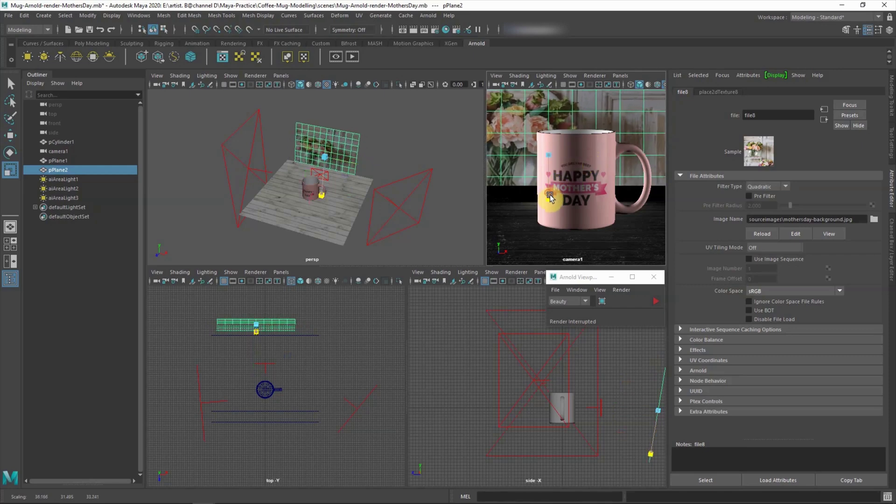
{"action": "key", "text": "w"}
{"action": "left_click_drag", "start_coordinate": [551, 183], "coordinate": [551, 118]}
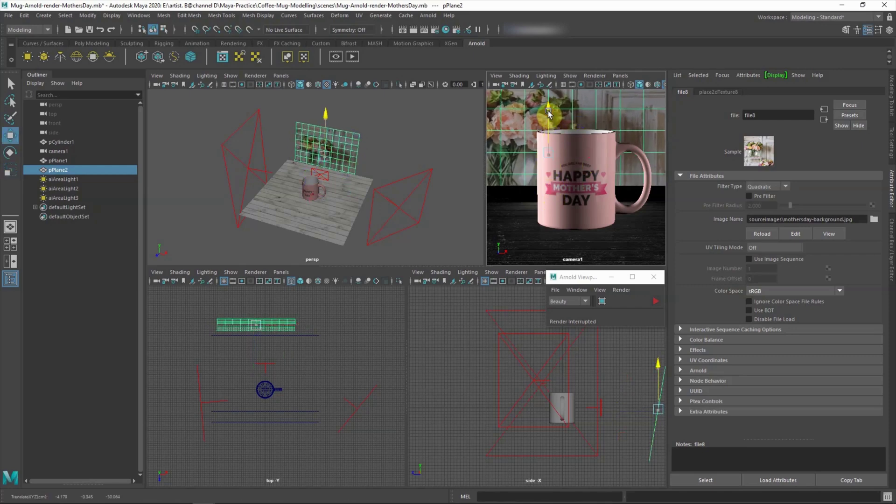
{"action": "left_click", "coordinate": [473, 125]}
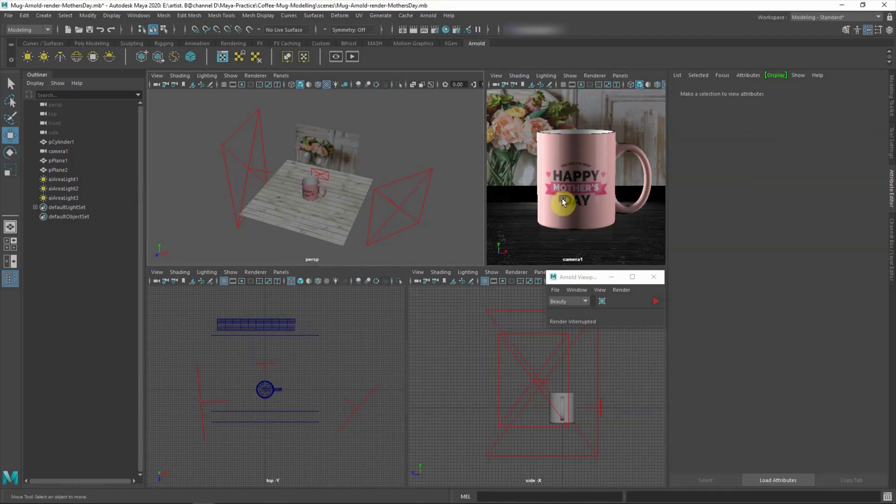
{"action": "left_click", "coordinate": [656, 301]}
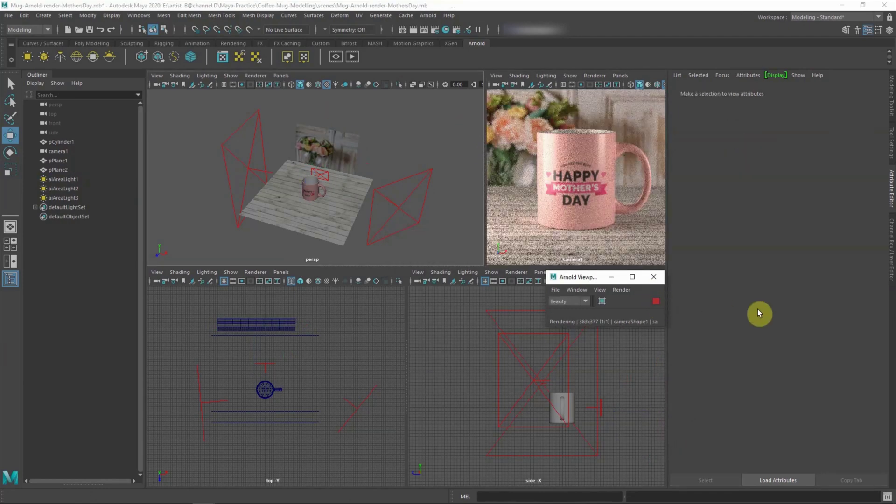
Shift the floor plane pPlane1 along Z under the mug and restart the Arnold preview
{"action": "left_click", "coordinate": [647, 298]}
{"action": "left_click", "coordinate": [520, 234]}
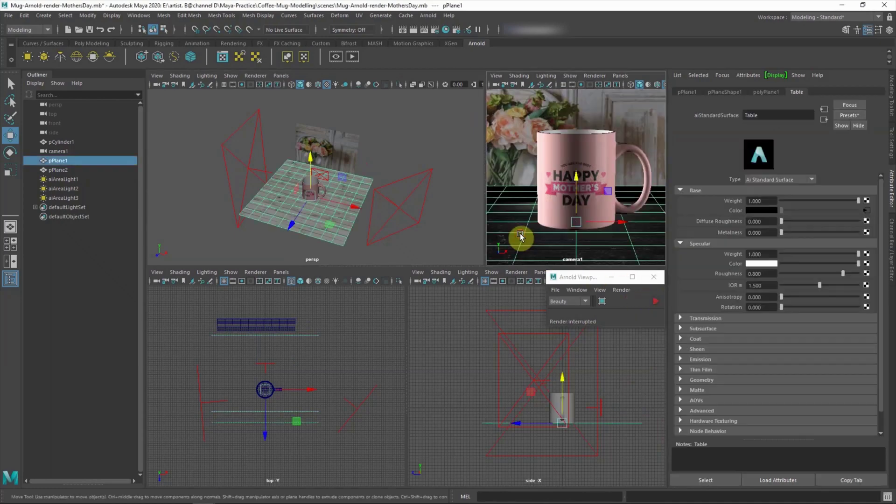
{"action": "left_click_drag", "start_coordinate": [518, 424], "coordinate": [477, 426]}
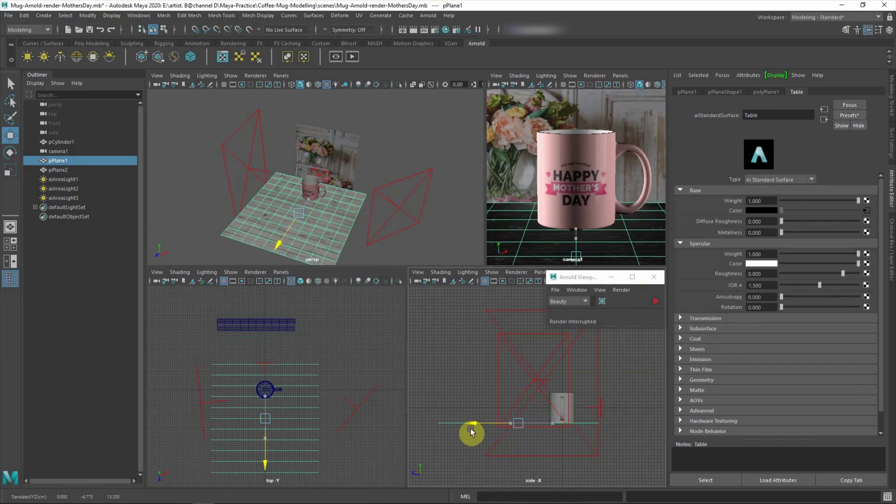
{"action": "left_click", "coordinate": [655, 301]}
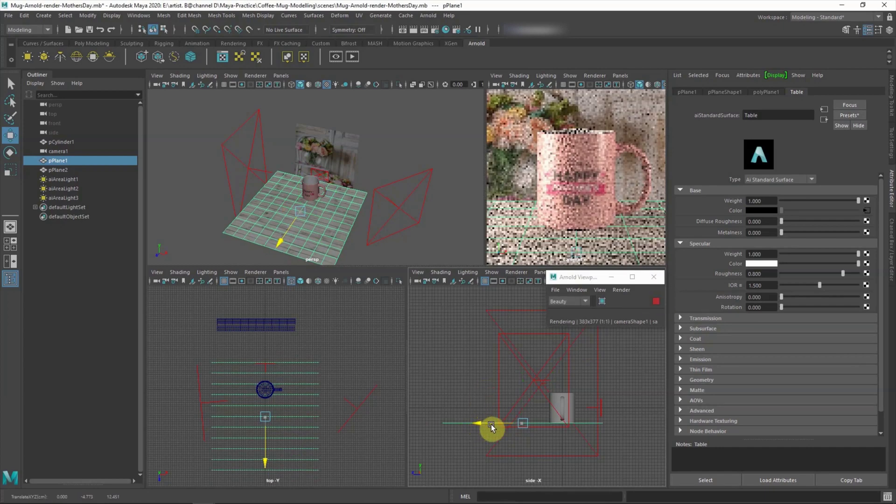
Nudge the floor plane slightly sideways, then stop the preview and reselect the floor
{"action": "left_click_drag", "start_coordinate": [481, 423], "coordinate": [466, 424]}
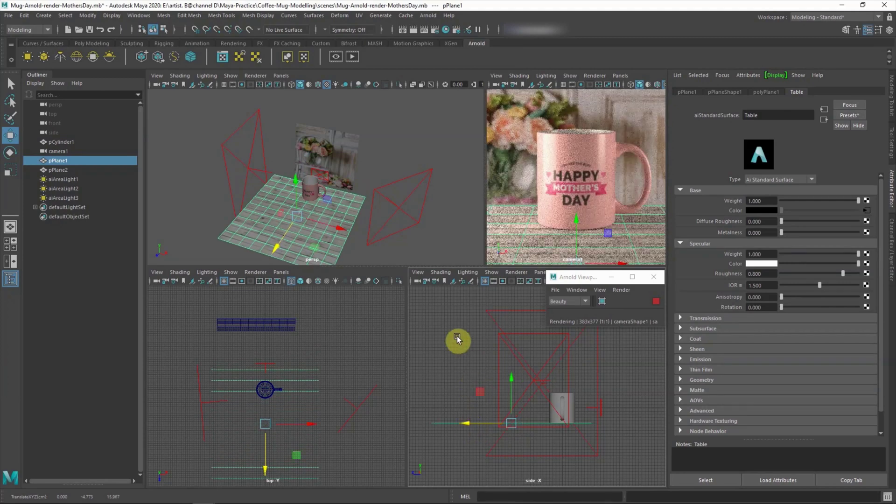
{"action": "left_click", "coordinate": [458, 336]}
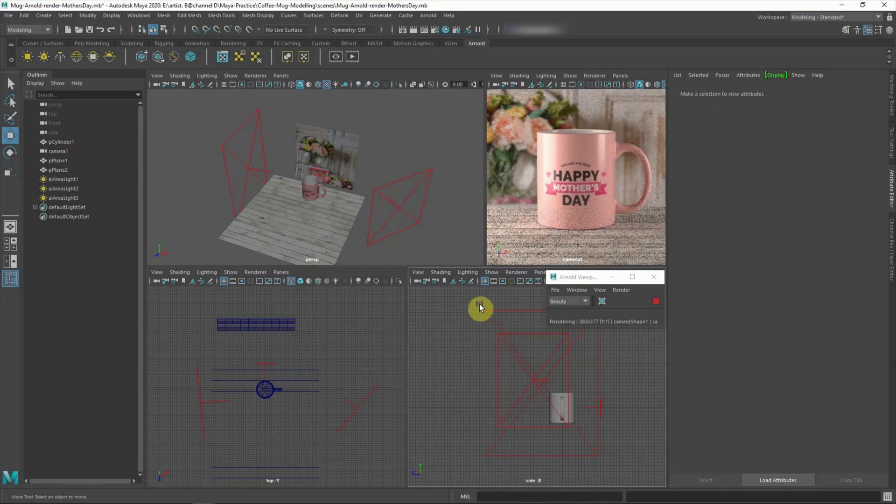
{"action": "left_click", "coordinate": [656, 301]}
{"action": "left_click", "coordinate": [518, 238]}
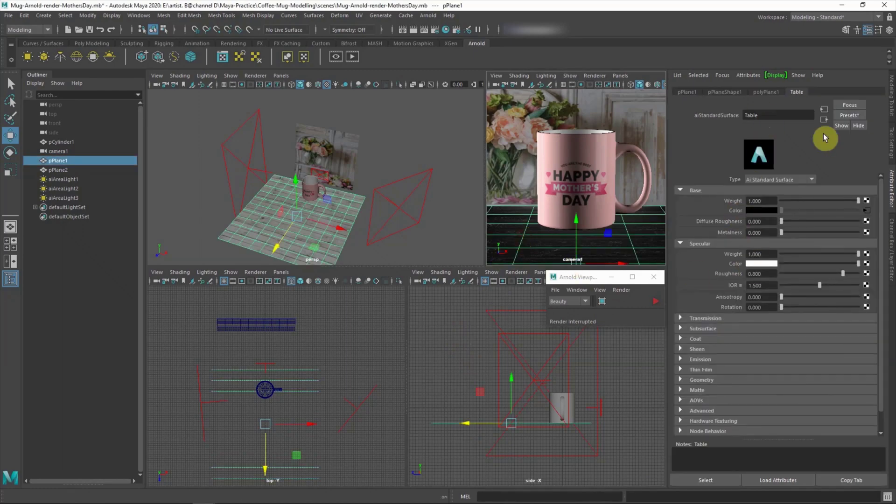
Expand the Table material's Advanced and Geometry sections and open the bump map node file7
{"action": "scroll", "coordinate": [879, 338], "scroll_direction": "down", "scroll_amount": 3}
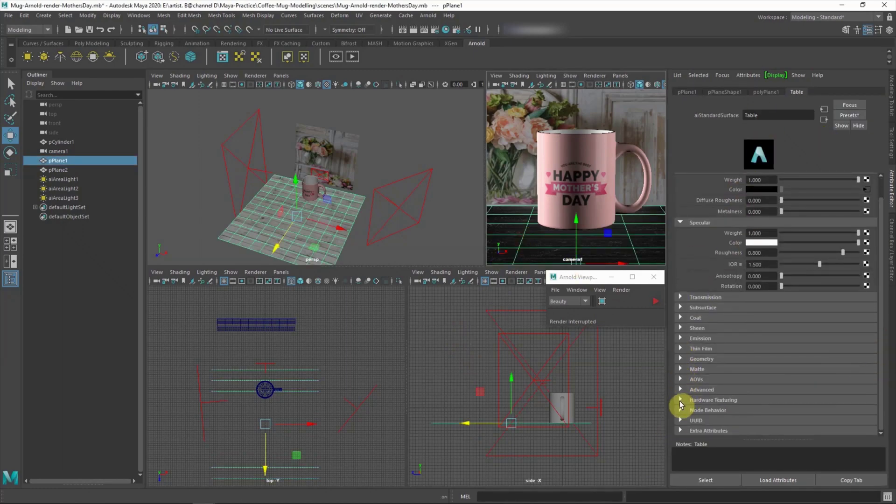
{"action": "left_click", "coordinate": [691, 390]}
{"action": "scroll", "coordinate": [879, 373], "scroll_direction": "down", "scroll_amount": 5}
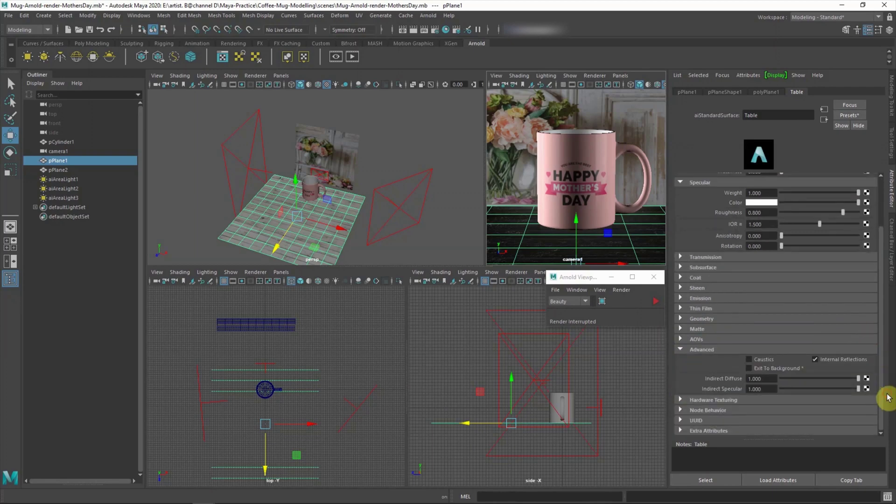
{"action": "left_click", "coordinate": [680, 350]}
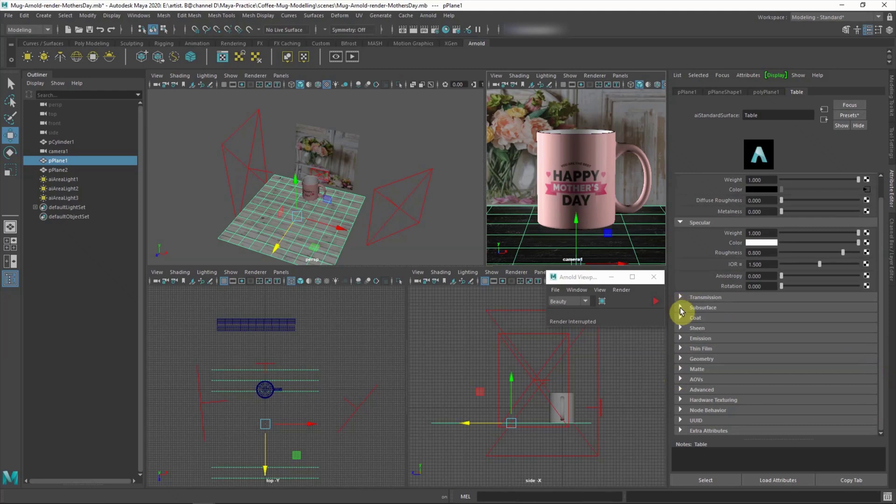
{"action": "mouse_move", "coordinate": [881, 376]}
{"action": "left_mouse_down"}
{"action": "mouse_move", "coordinate": [874, 291]}
{"action": "mouse_move", "coordinate": [881, 452]}
{"action": "left_mouse_up"}
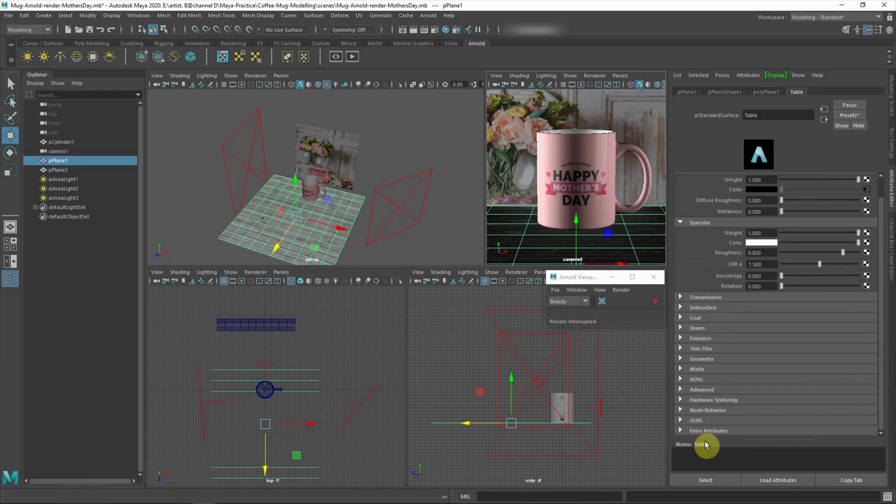
{"action": "left_click", "coordinate": [682, 390]}
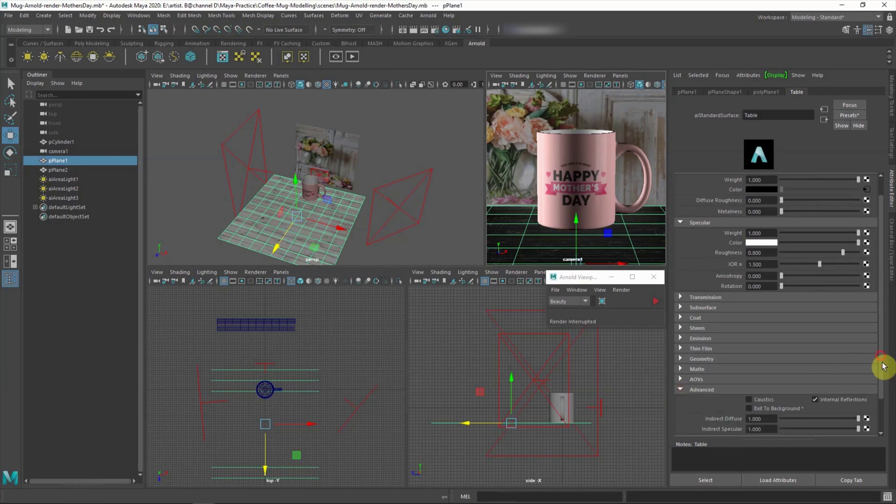
{"action": "left_click", "coordinate": [680, 379]}
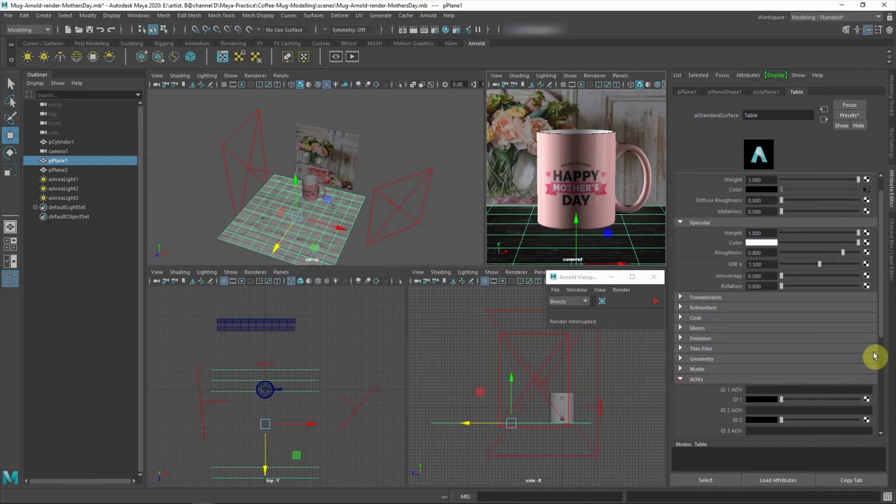
{"action": "left_click", "coordinate": [680, 379]}
{"action": "left_click", "coordinate": [680, 359]}
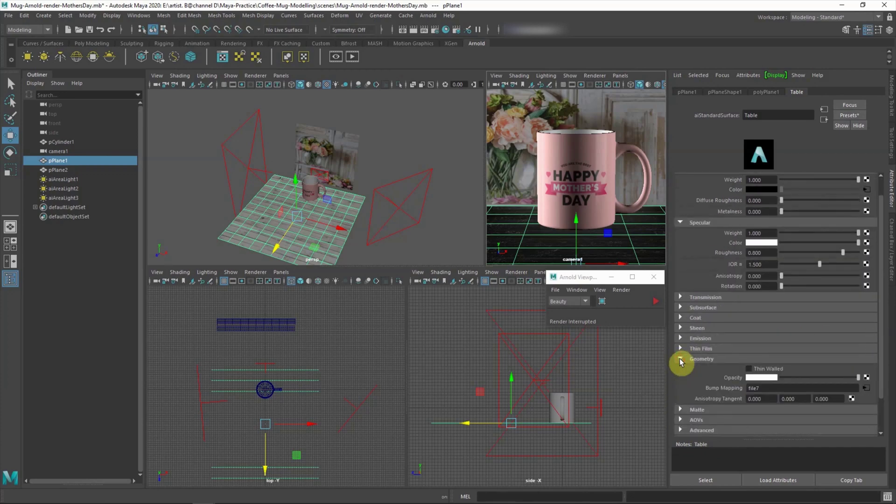
{"action": "left_click", "coordinate": [866, 389]}
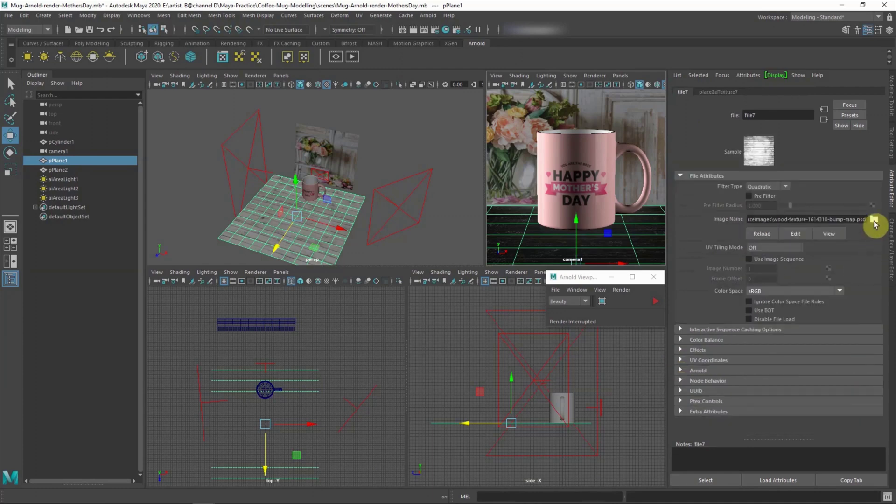
Load wood-texture-white.jpg into bump node file7 and re-render the Arnold preview
{"action": "left_click", "coordinate": [874, 219]}
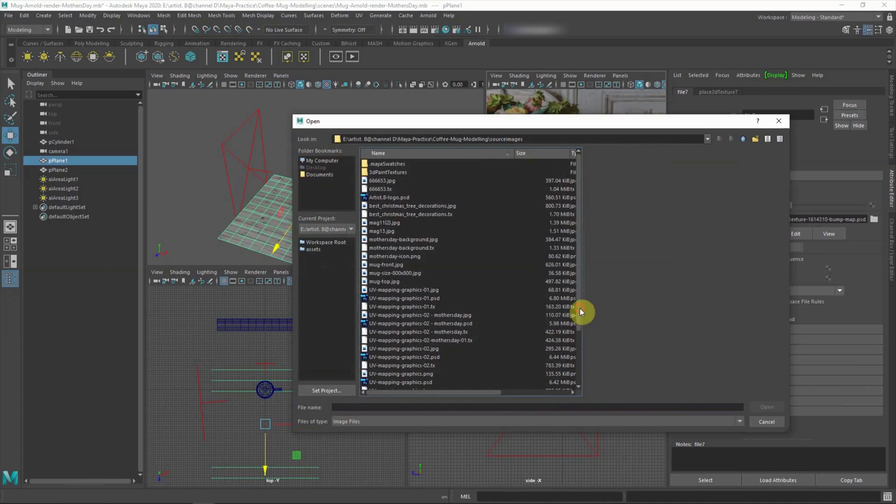
{"action": "scroll", "coordinate": [582, 326], "scroll_direction": "down", "scroll_amount": 3}
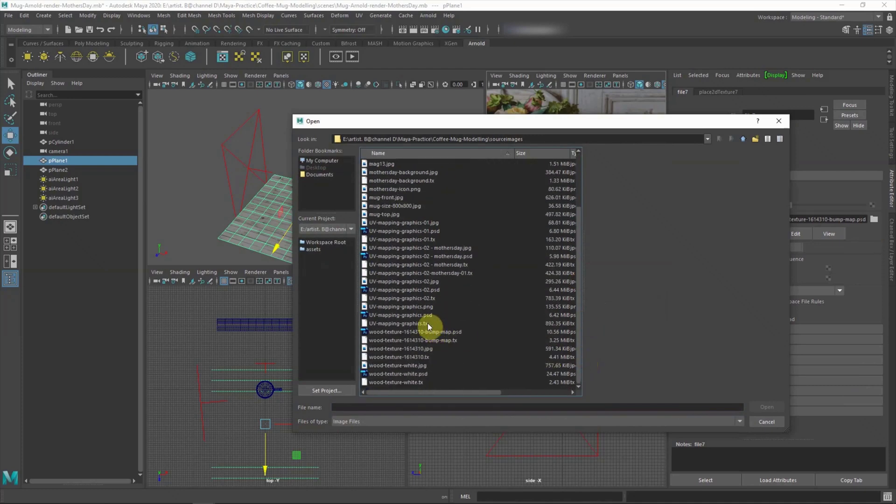
{"action": "left_click", "coordinate": [423, 364]}
{"action": "left_click", "coordinate": [765, 406]}
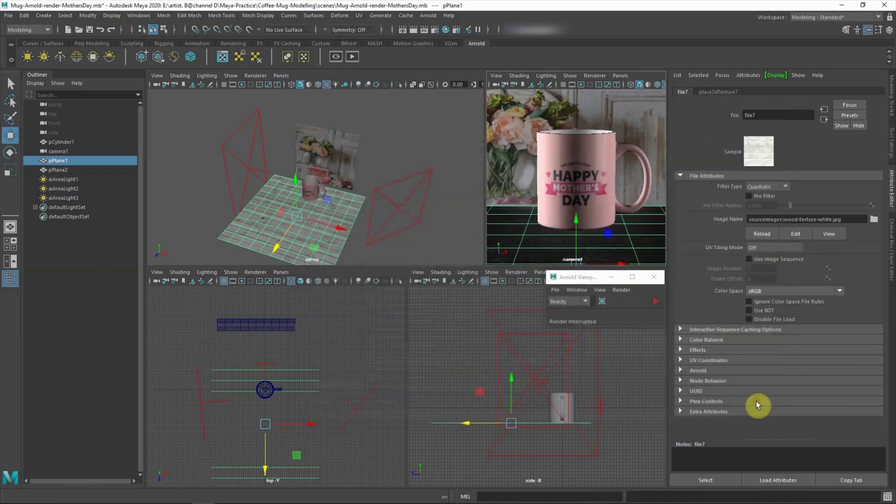
{"action": "left_click", "coordinate": [653, 301]}
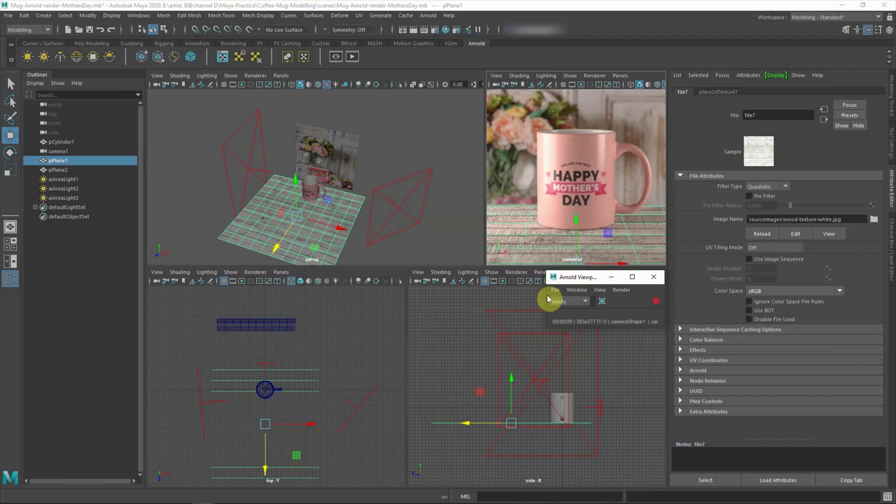
{"action": "left_click", "coordinate": [449, 297]}
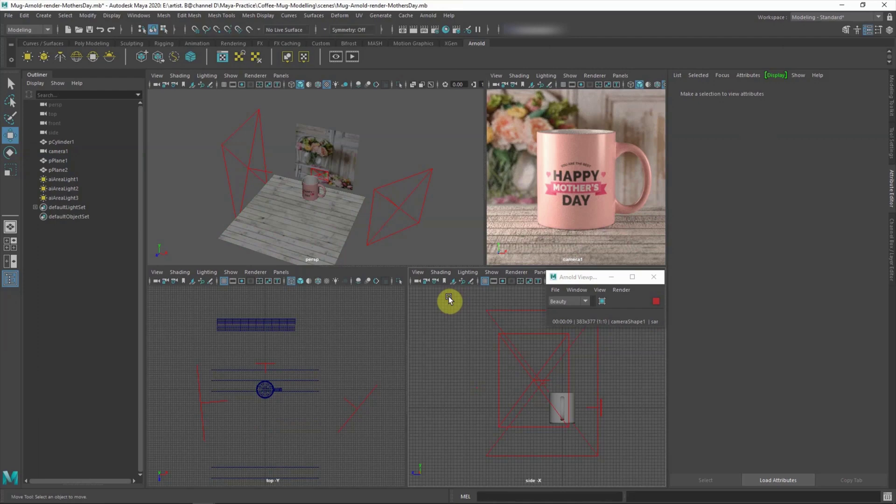
Set the floral backdrop texture file8's Color Balance exposure to 1
{"action": "left_click", "coordinate": [523, 108]}
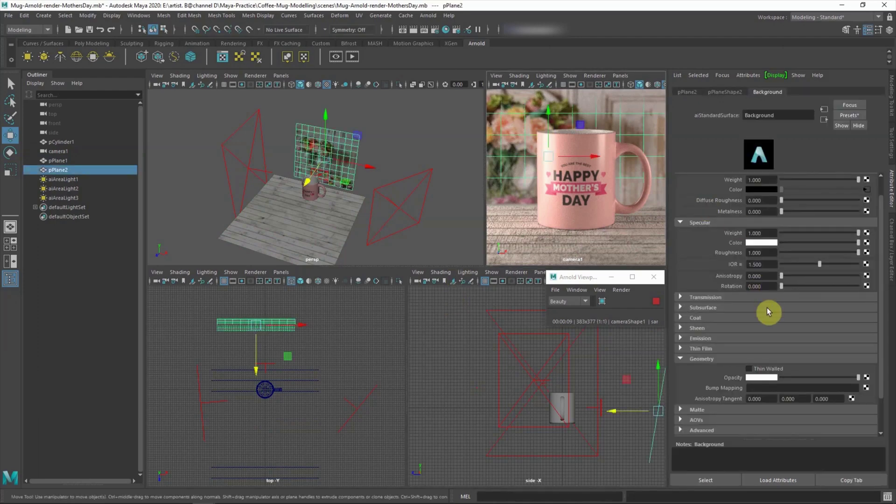
{"action": "left_click", "coordinate": [867, 190]}
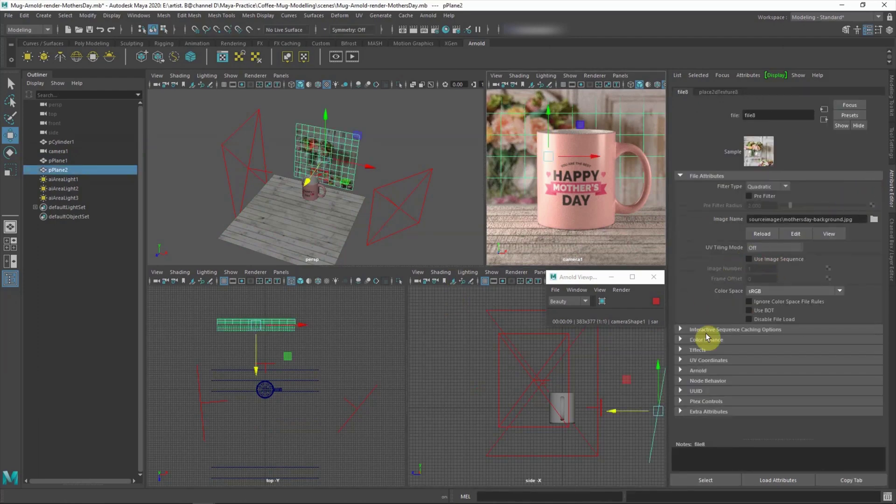
{"action": "left_click", "coordinate": [695, 341]}
{"action": "left_click", "coordinate": [696, 341]}
{"action": "type", "text": "1"}
{"action": "key", "text": "Return"}
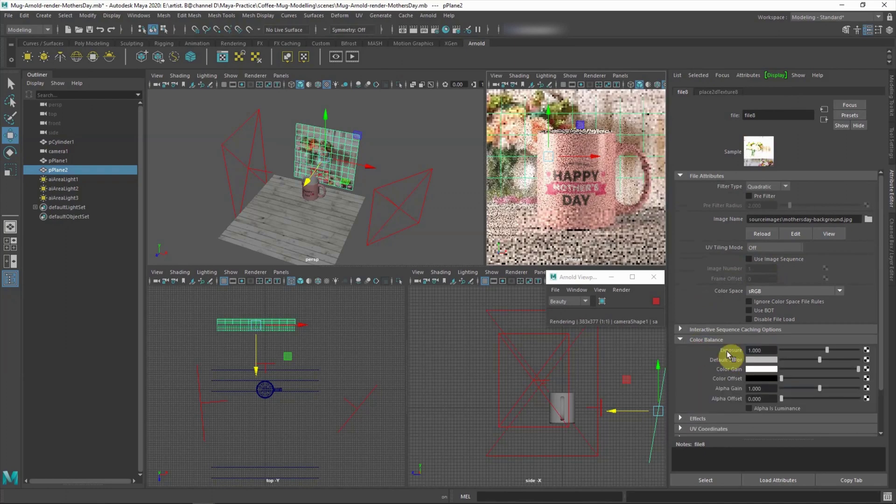
Set the wood floor texture file6's exposure to 0.75 and deselect the floor
{"action": "left_click", "coordinate": [518, 254]}
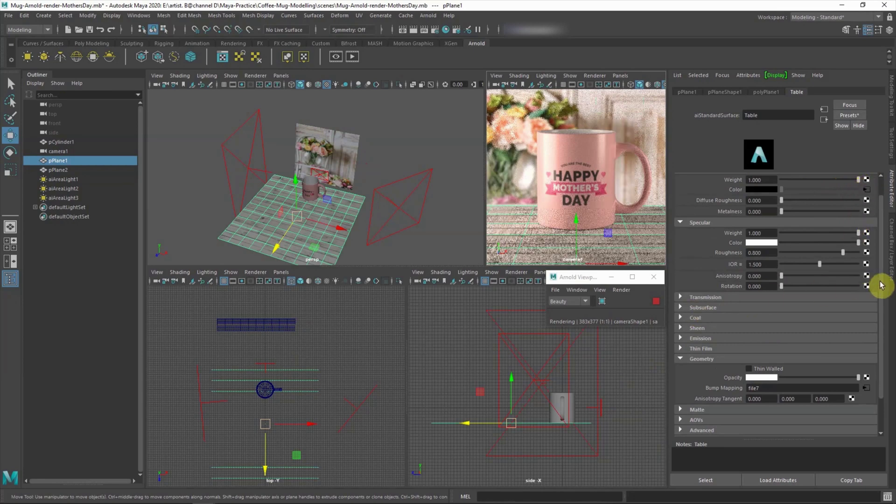
{"action": "left_click_drag", "start_coordinate": [878, 280], "coordinate": [877, 250]}
{"action": "left_click", "coordinate": [866, 210]}
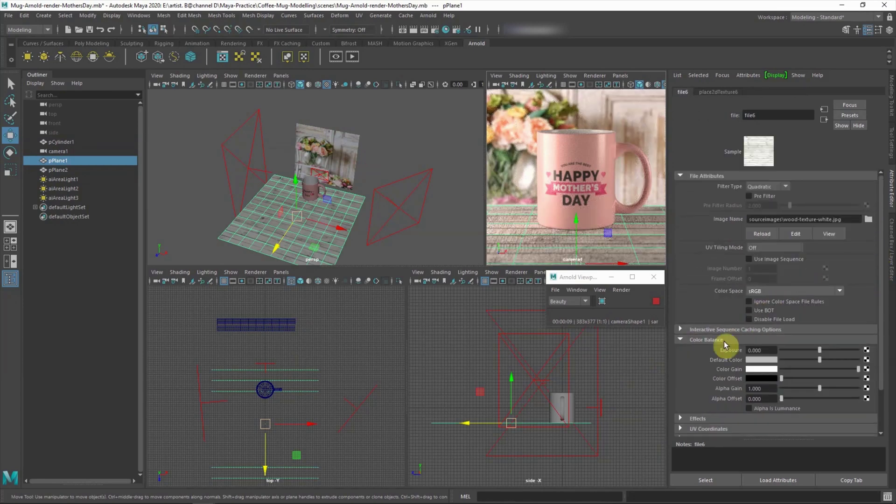
{"action": "type", "text": "1"}
{"action": "key", "text": "Return"}
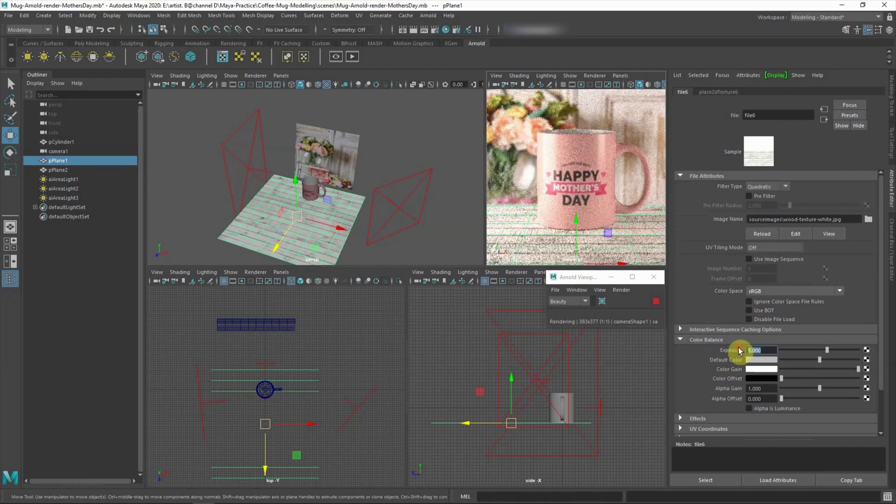
{"action": "double_click", "coordinate": [758, 350]}
{"action": "type", "text": "0.5"}
{"action": "key", "text": "Return"}
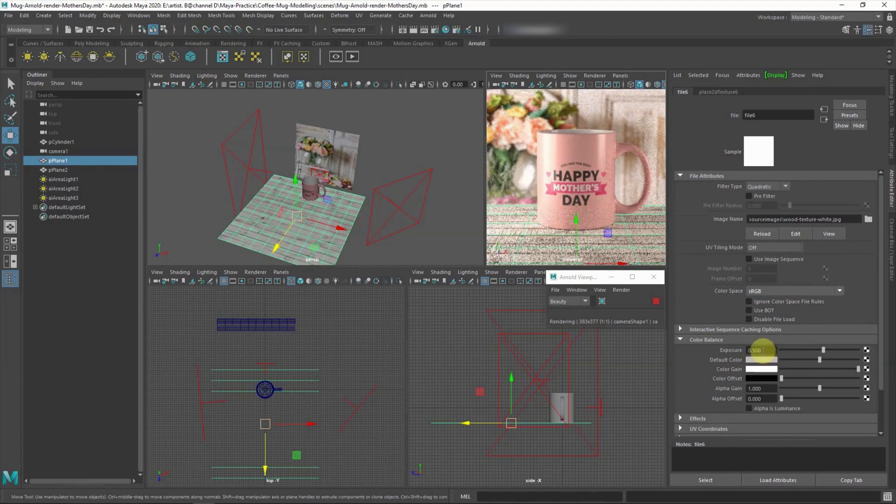
{"action": "left_click_drag", "start_coordinate": [754, 350], "coordinate": [768, 352]}
{"action": "type", "text": "5"}
{"action": "key", "text": "Return"}
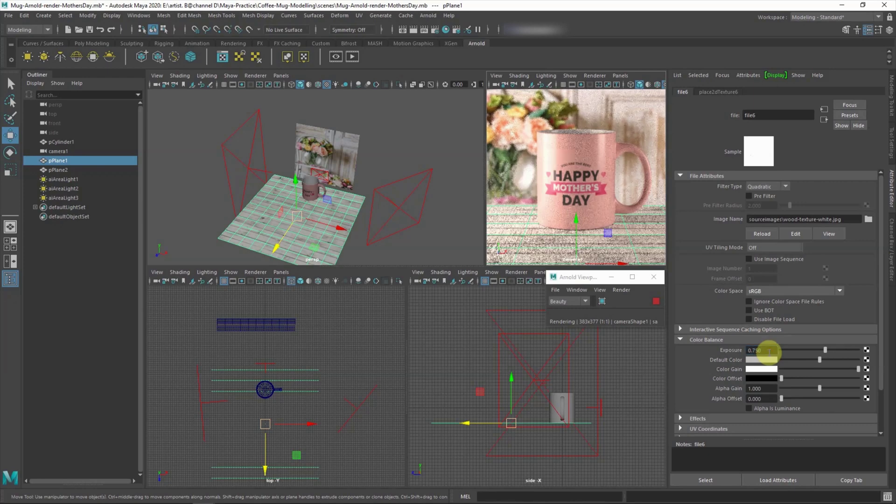
{"action": "left_click", "coordinate": [627, 307]}
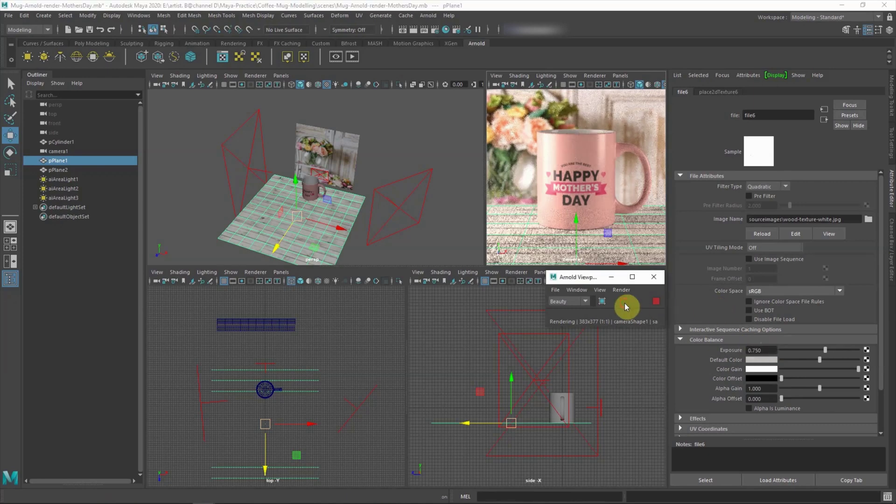
{"action": "left_click", "coordinate": [613, 364]}
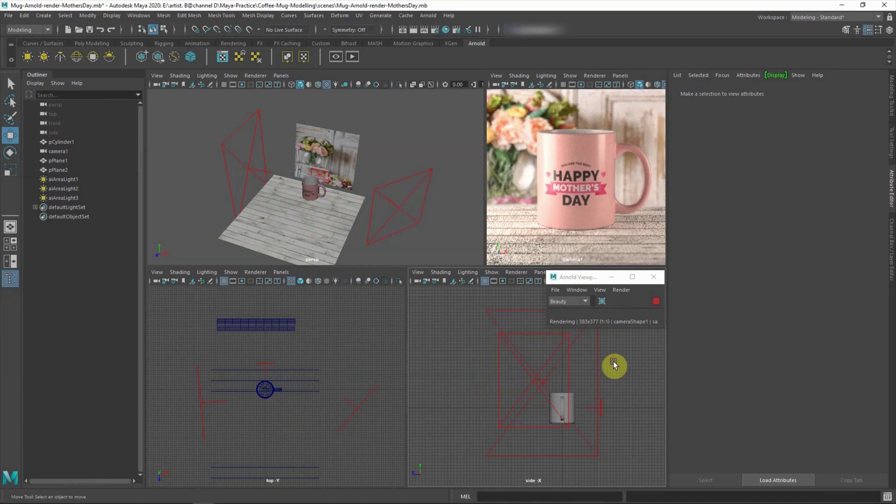